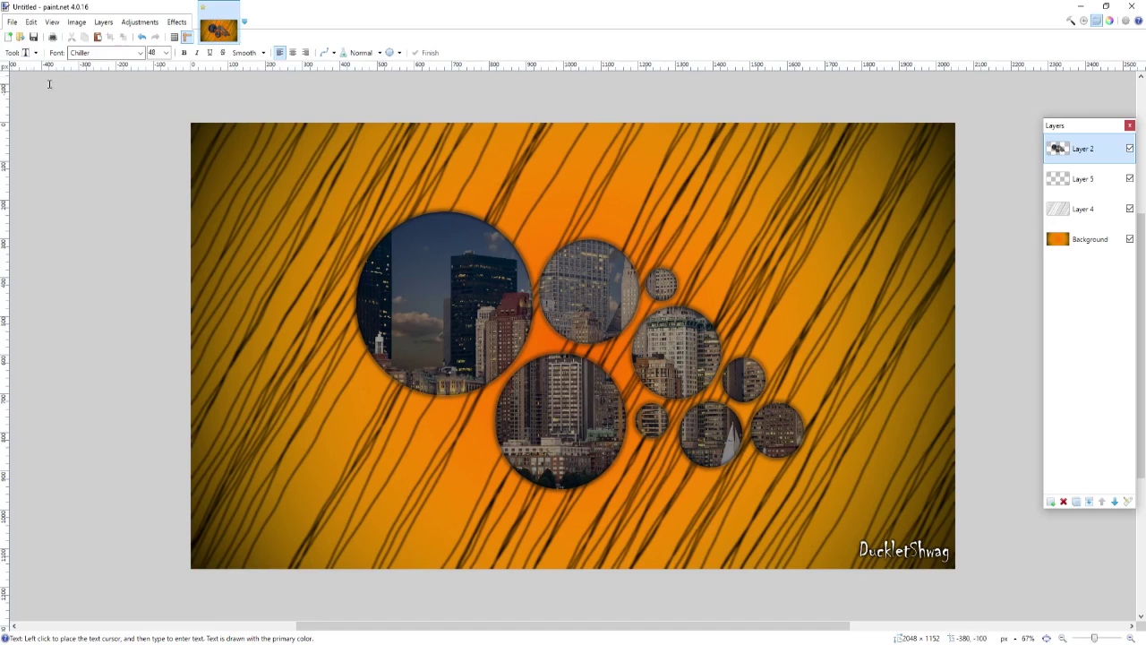
Create a new 2048 × 1152 pixel image and zoom out to see the whole canvas.
click(12, 22)
click(27, 47)
text(20)
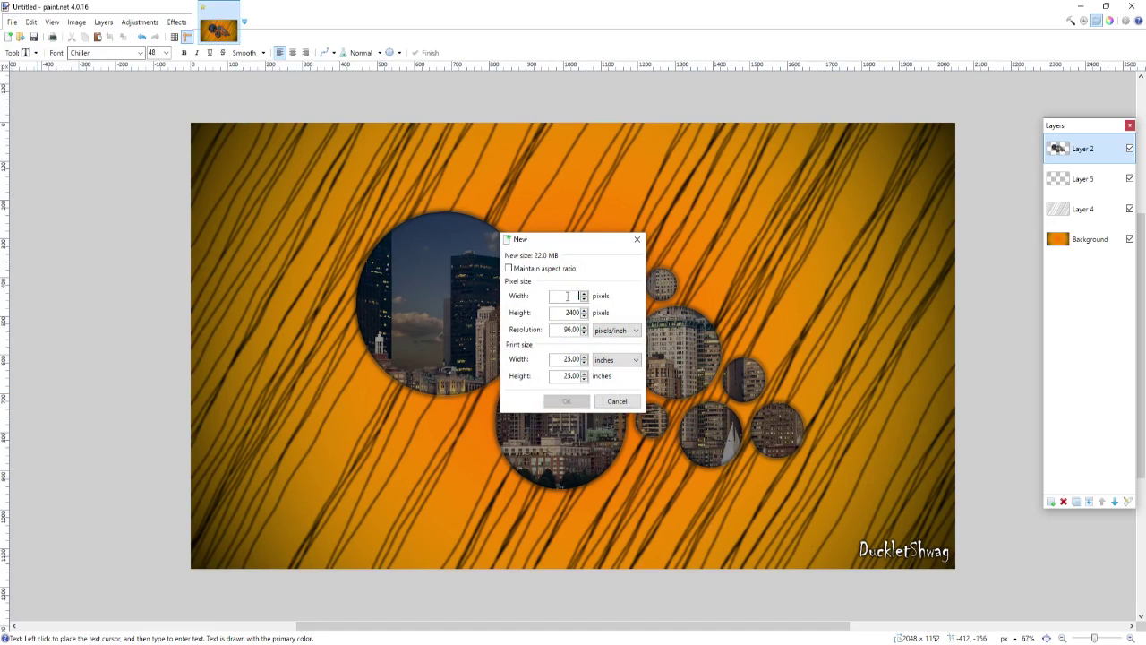
text(48)
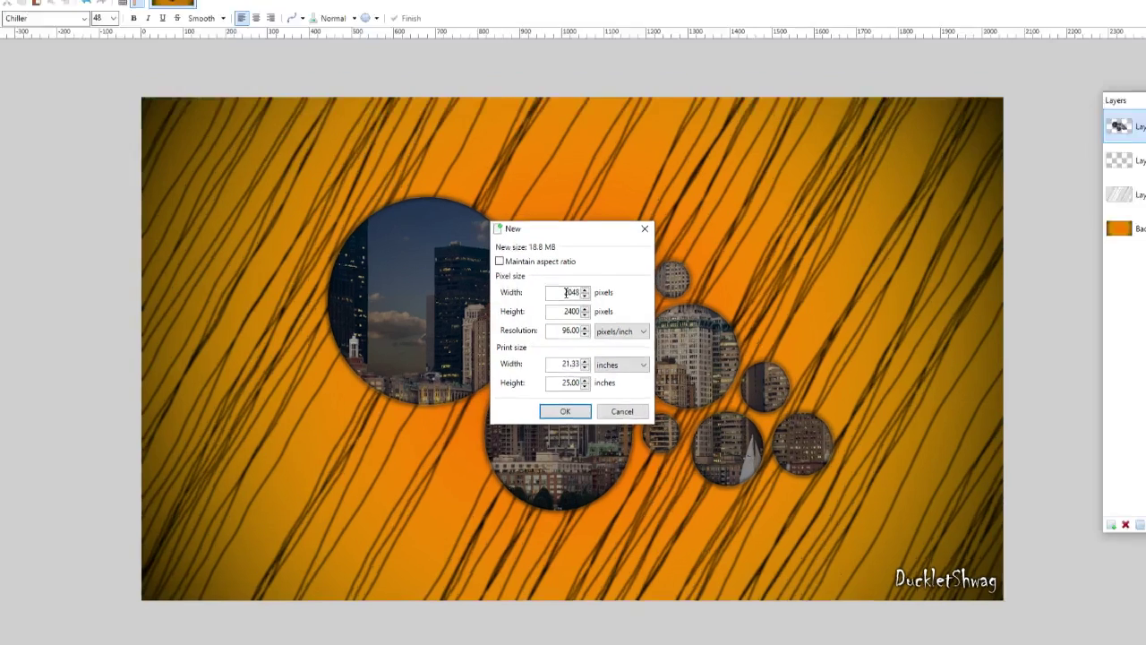
key(Tab)
key(BackSpace)
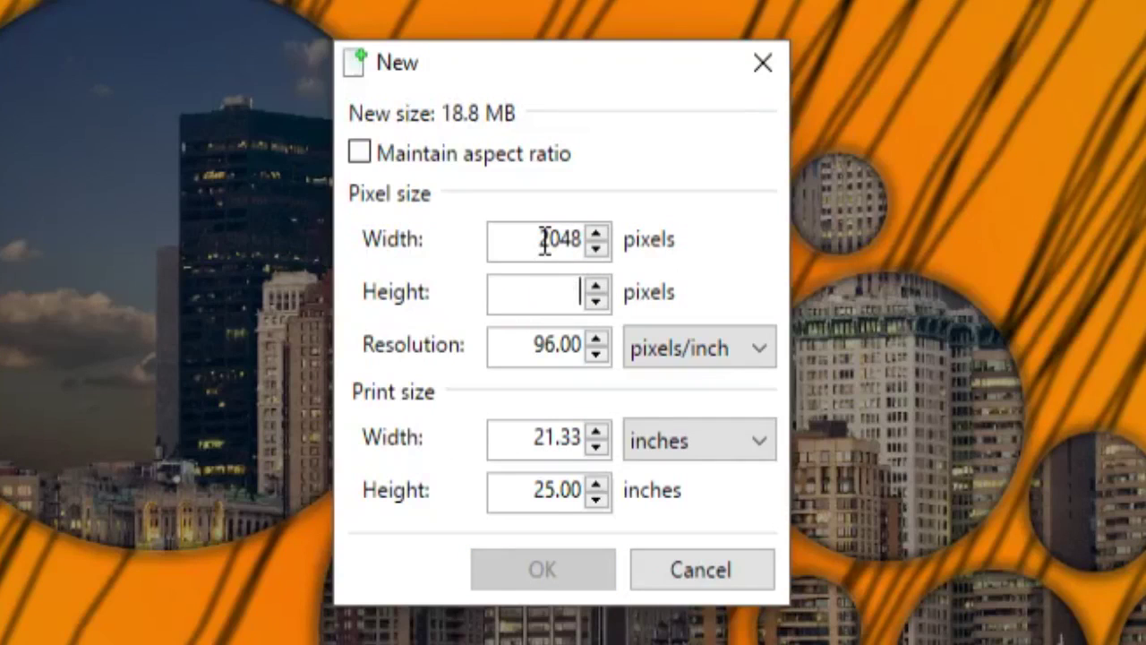
text(1152)
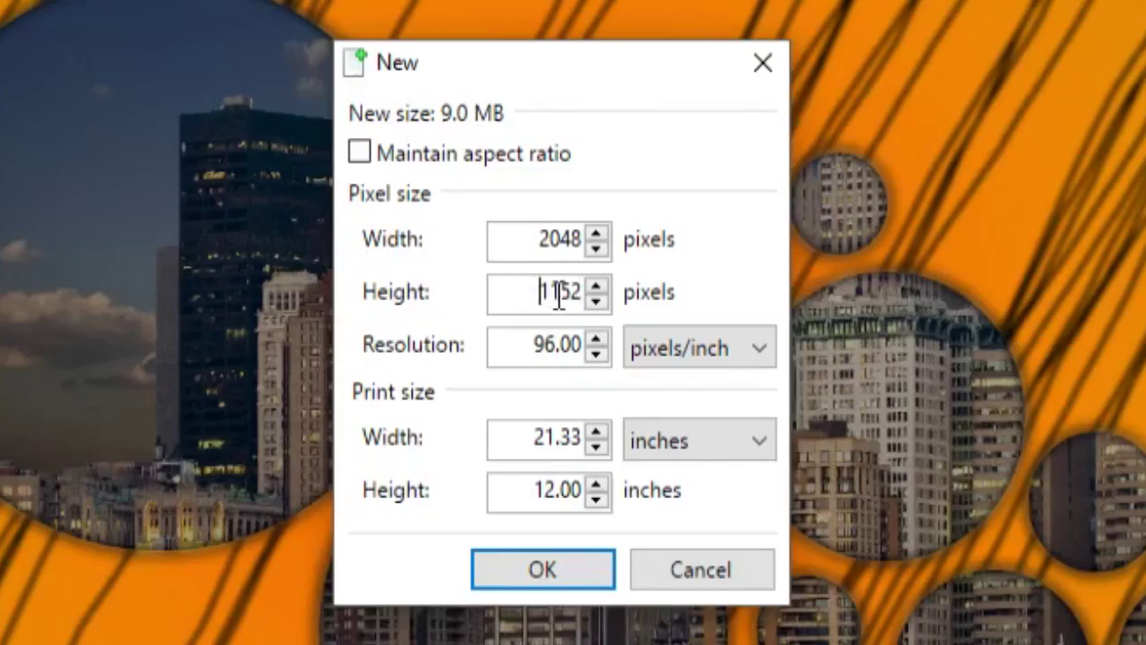
click(591, 562)
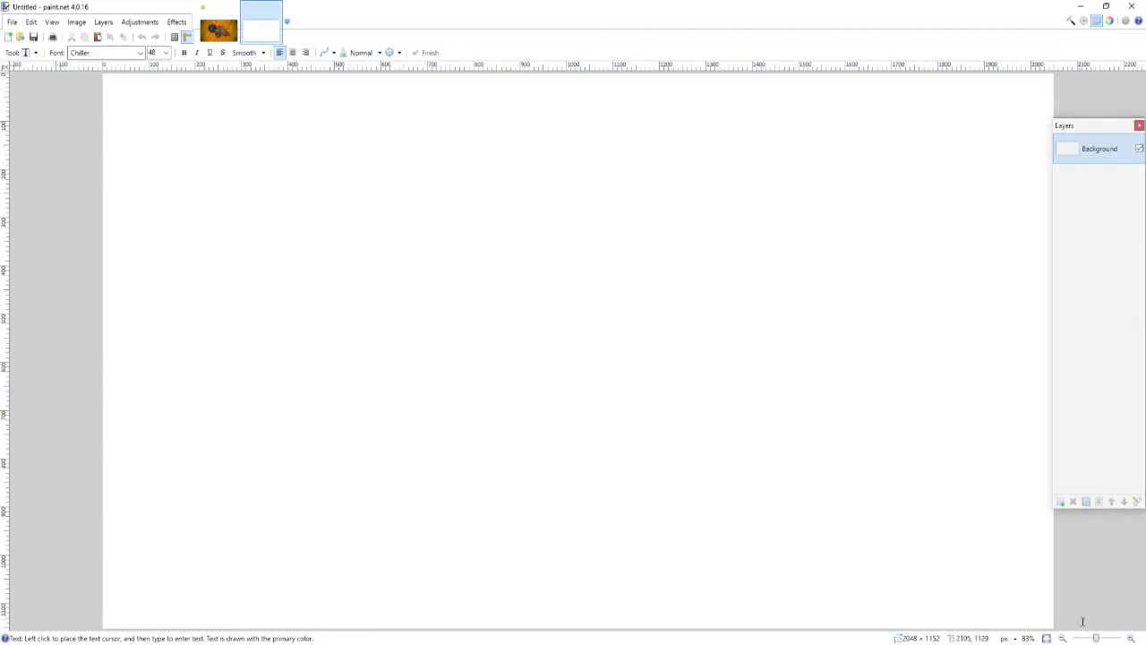
click(1096, 639)
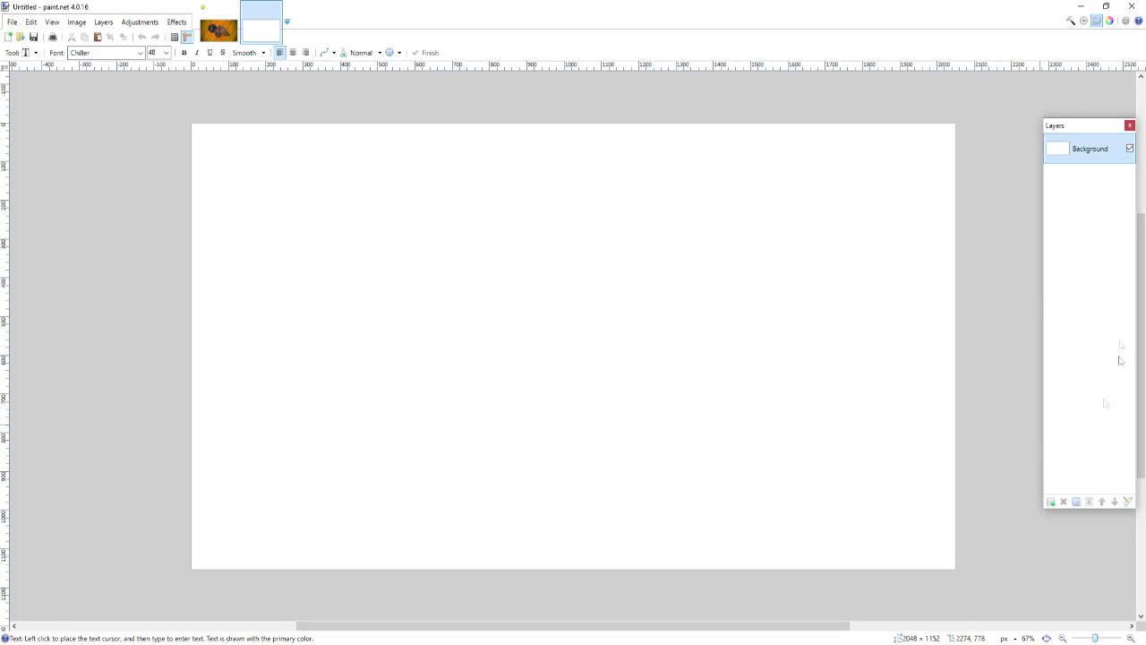
In the Colors window, set the primary colour to blue and the secondary to bright green.
click(1110, 20)
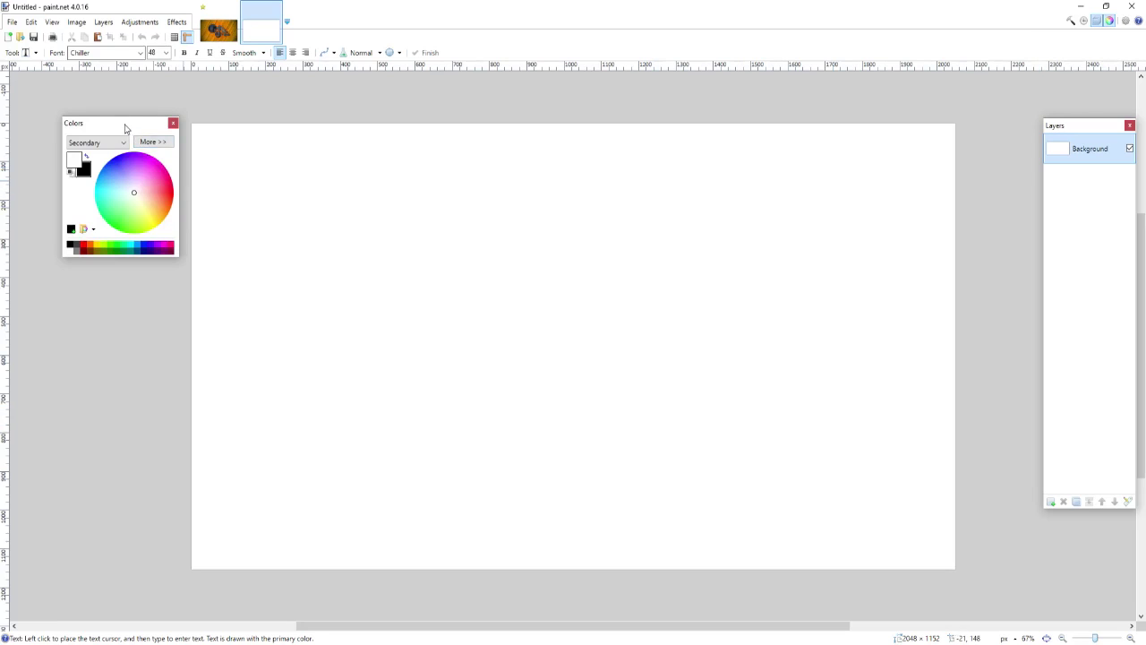
mouse_move(125, 129)
mouse_down()
mouse_move(101, 130)
mouse_move(121, 121)
mouse_up()
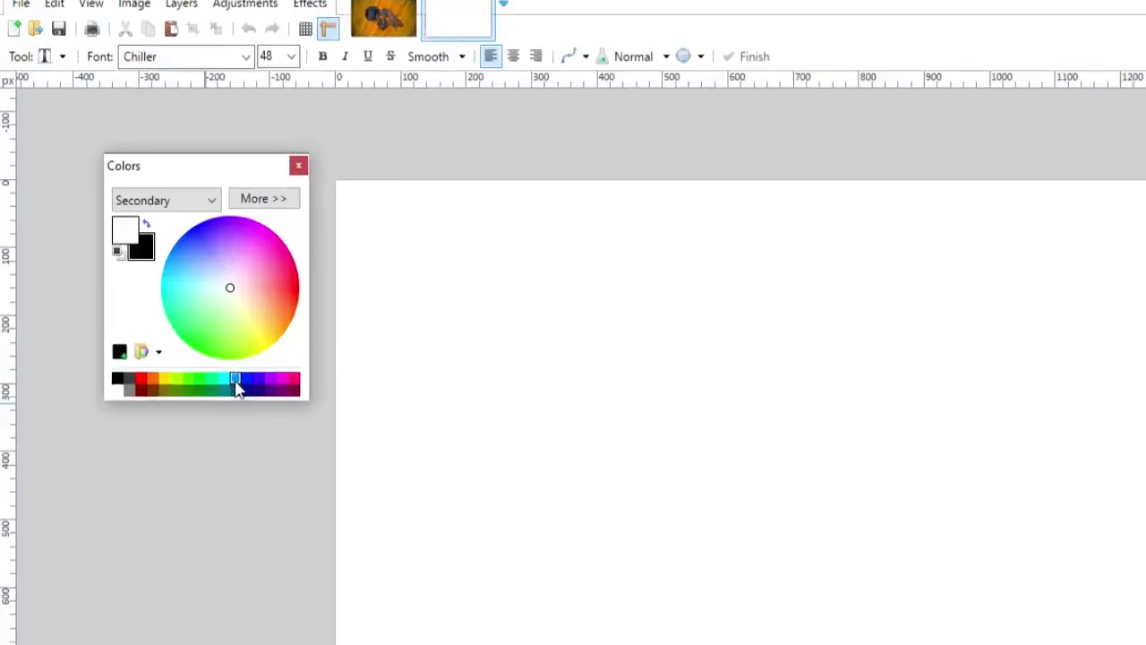
click(134, 238)
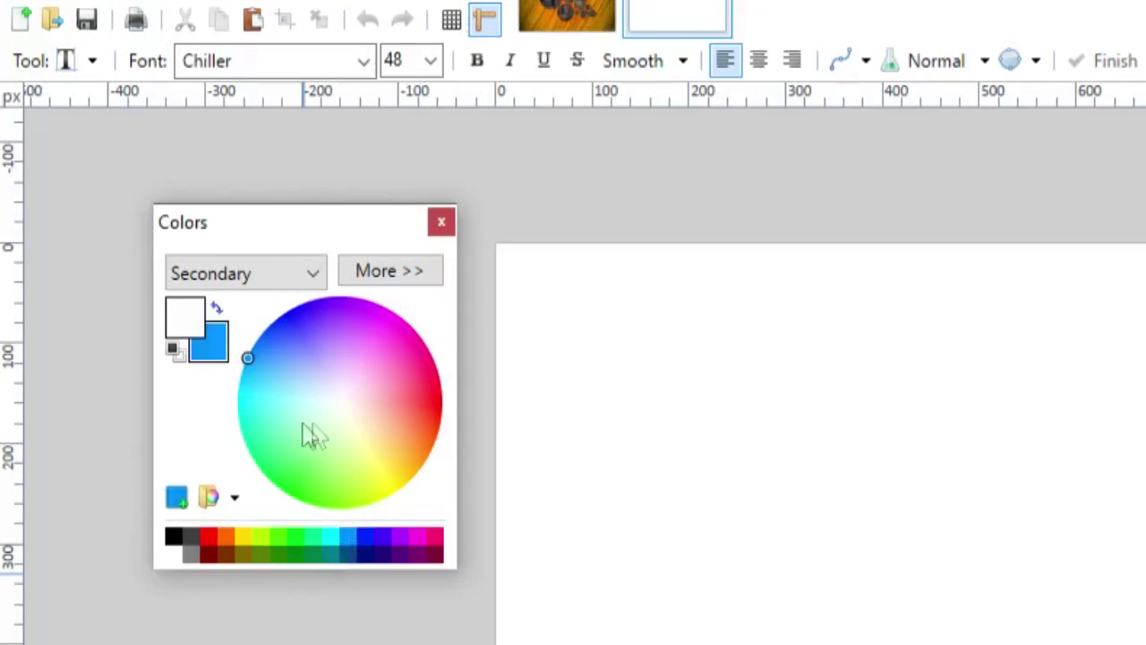
click(217, 309)
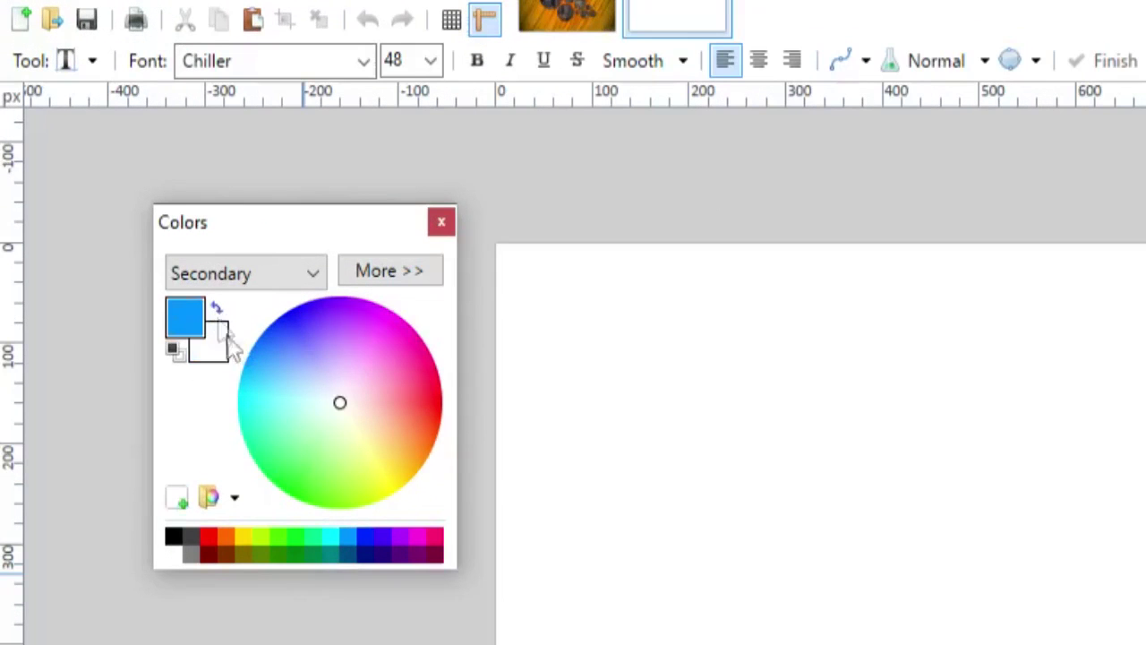
click(294, 555)
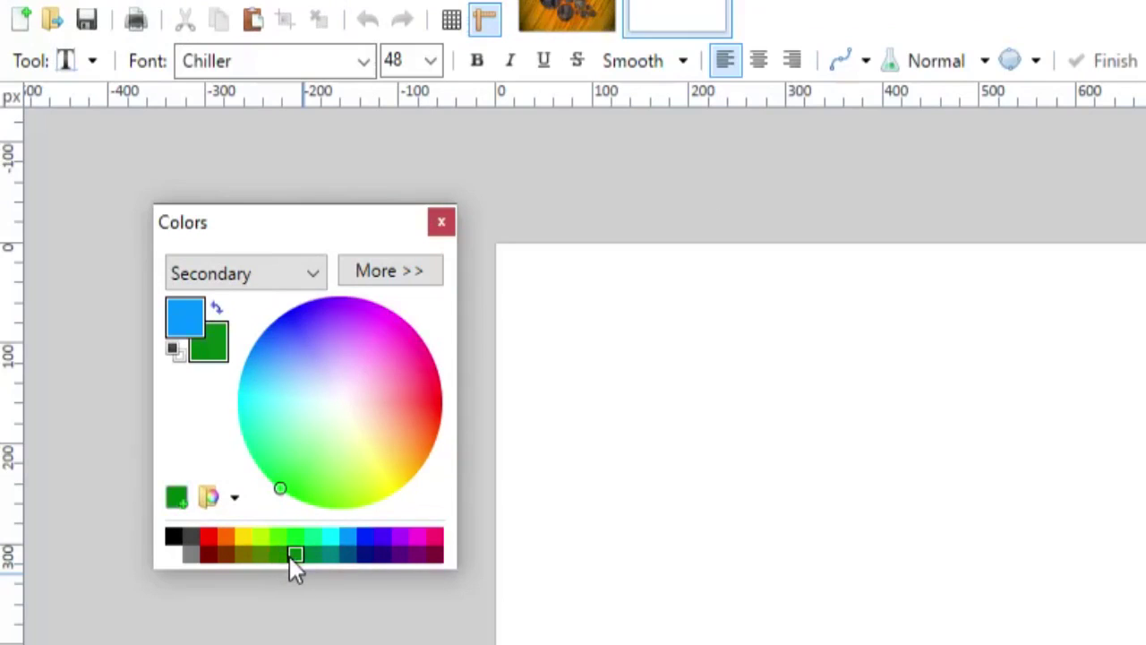
click(293, 539)
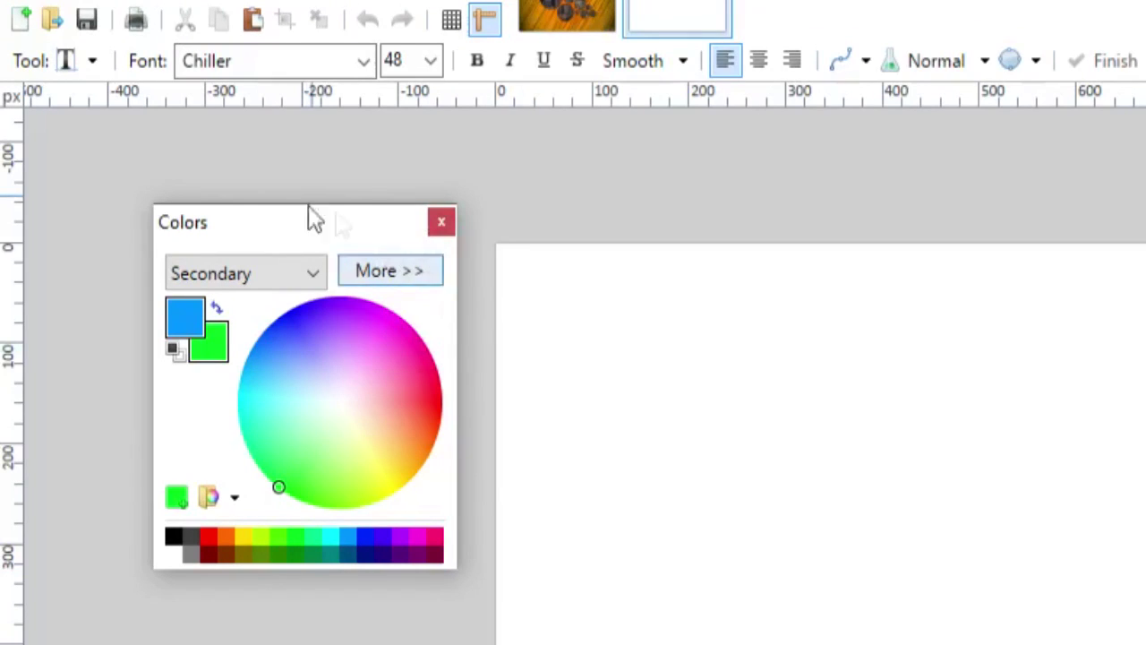
Draw a radial gradient outward from the canvas centre and commit it to the background.
click(69, 65)
click(114, 395)
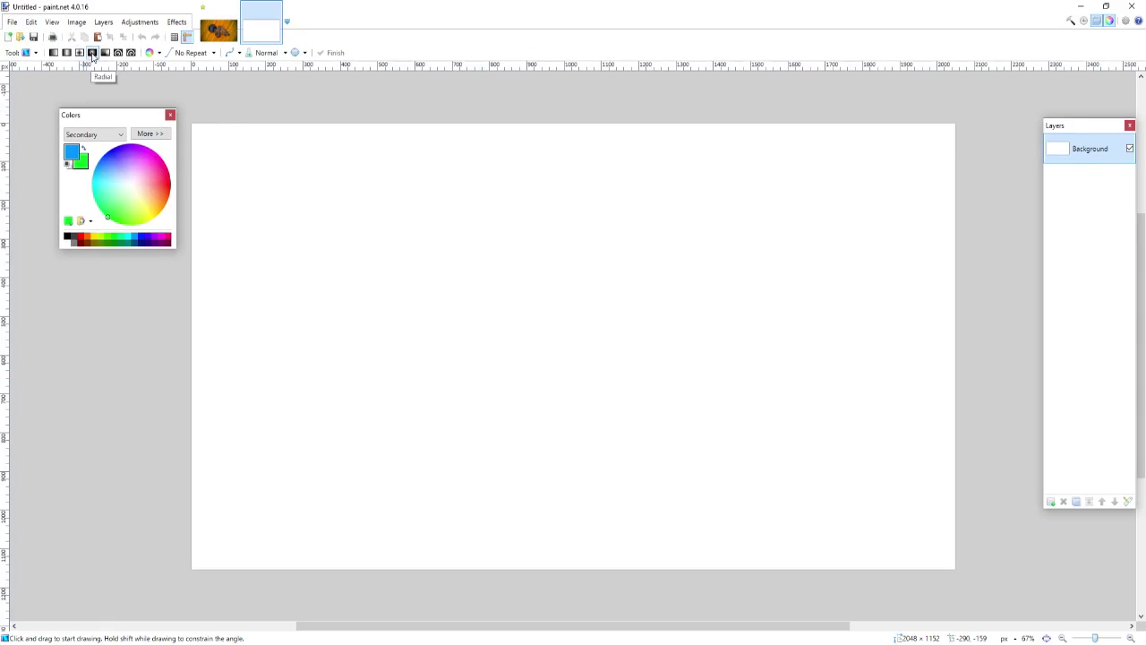
click(92, 53)
drag(581, 322, 1057, 607)
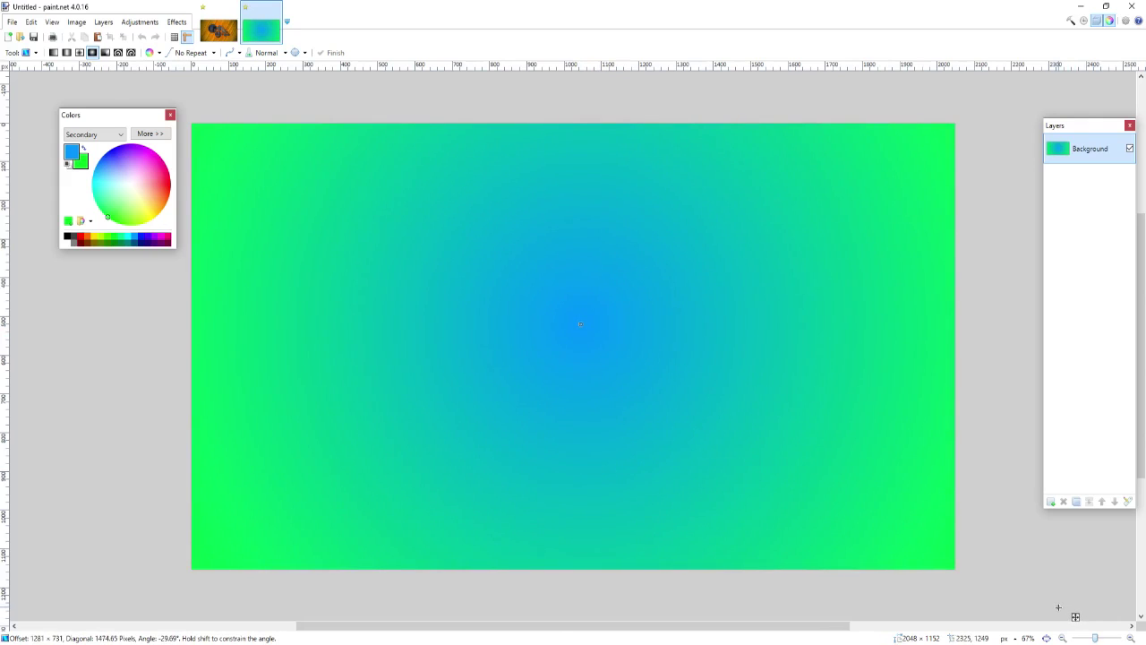
drag(581, 322, 573, 339)
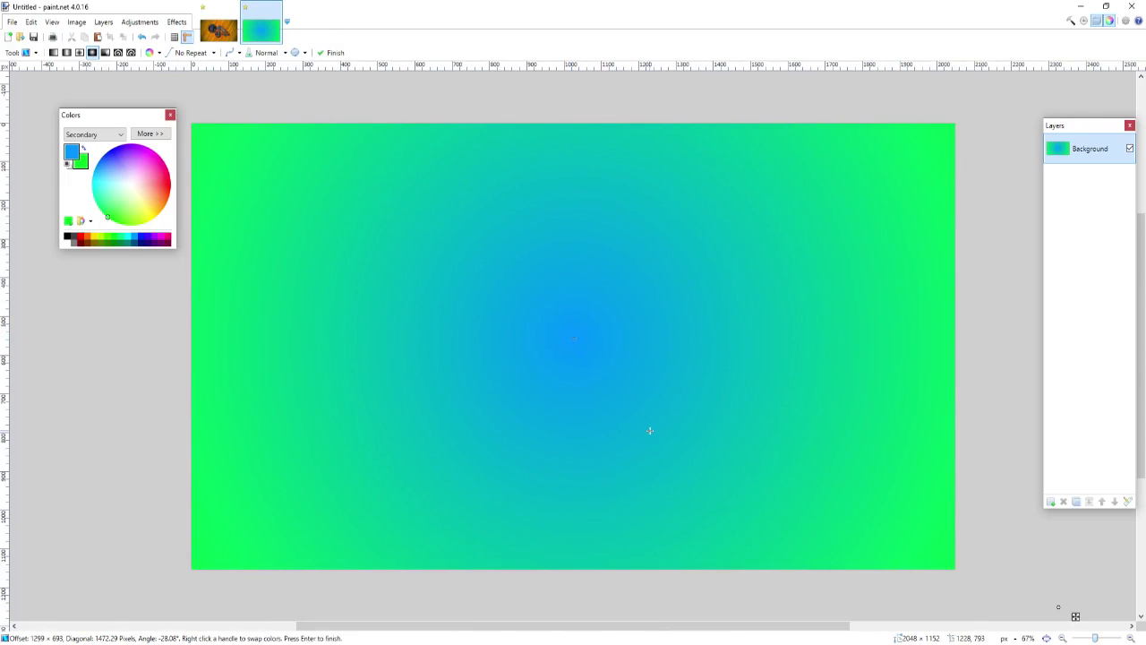
key(Return)
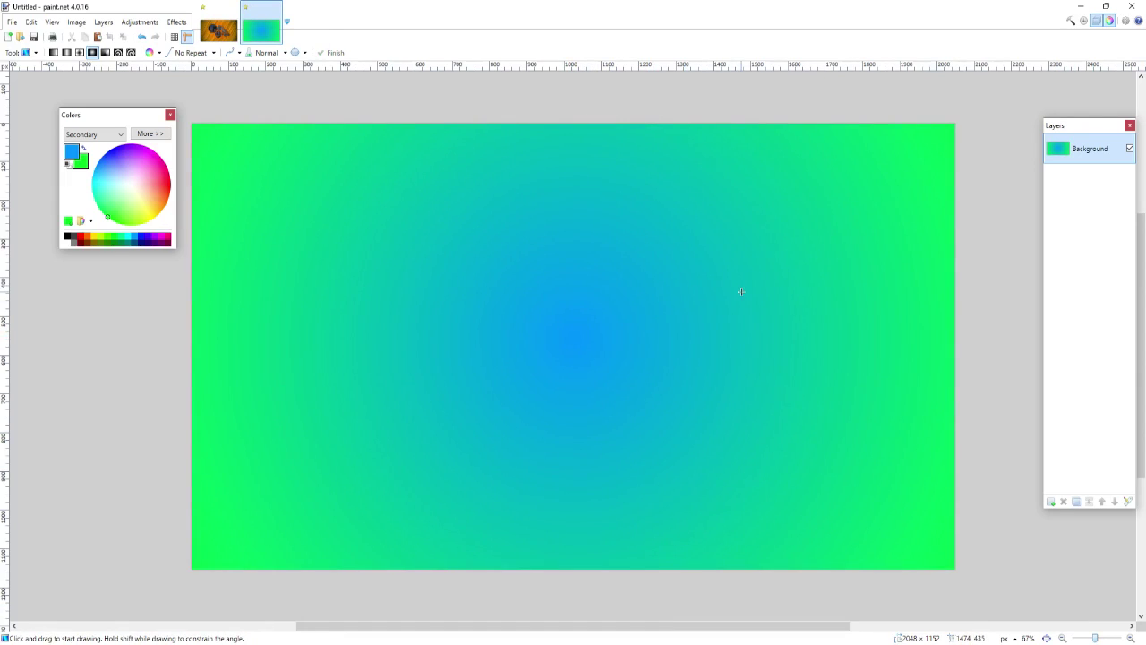
click(170, 116)
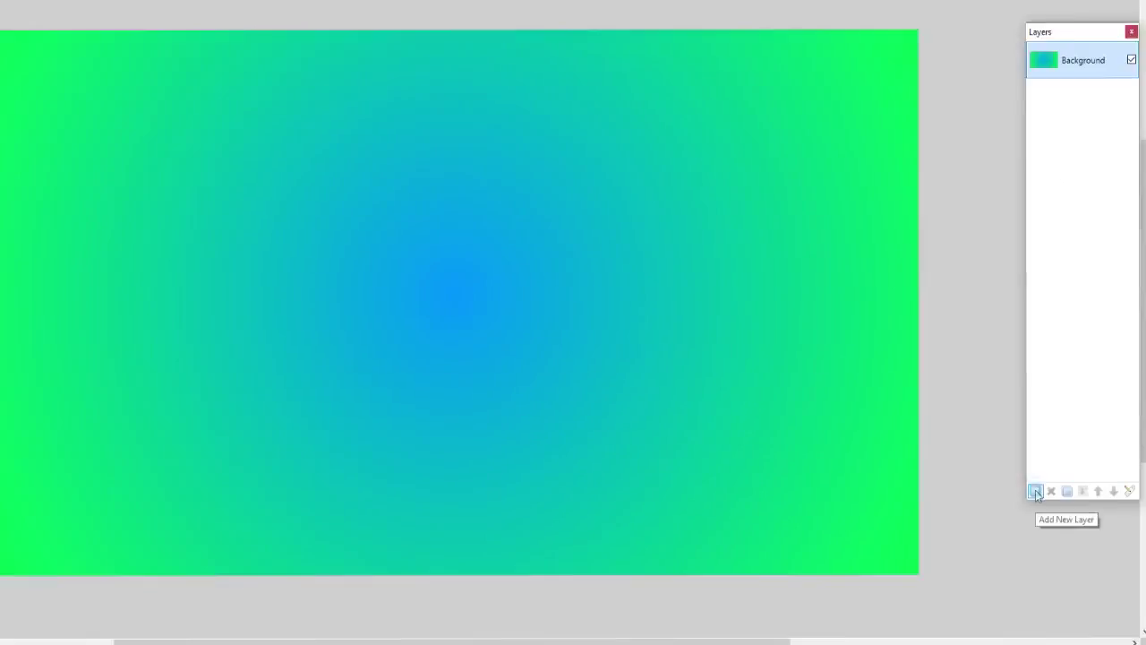
Add a new Layer 2 and pick the Shapes tool with the Hexagon shape.
click(1035, 492)
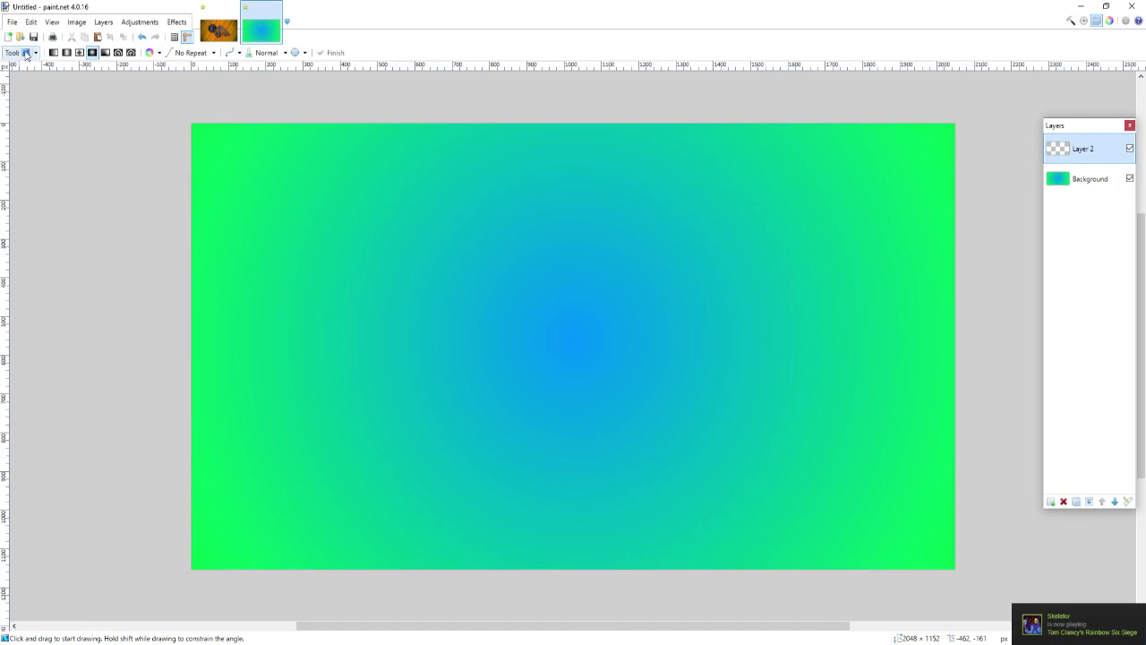
click(33, 54)
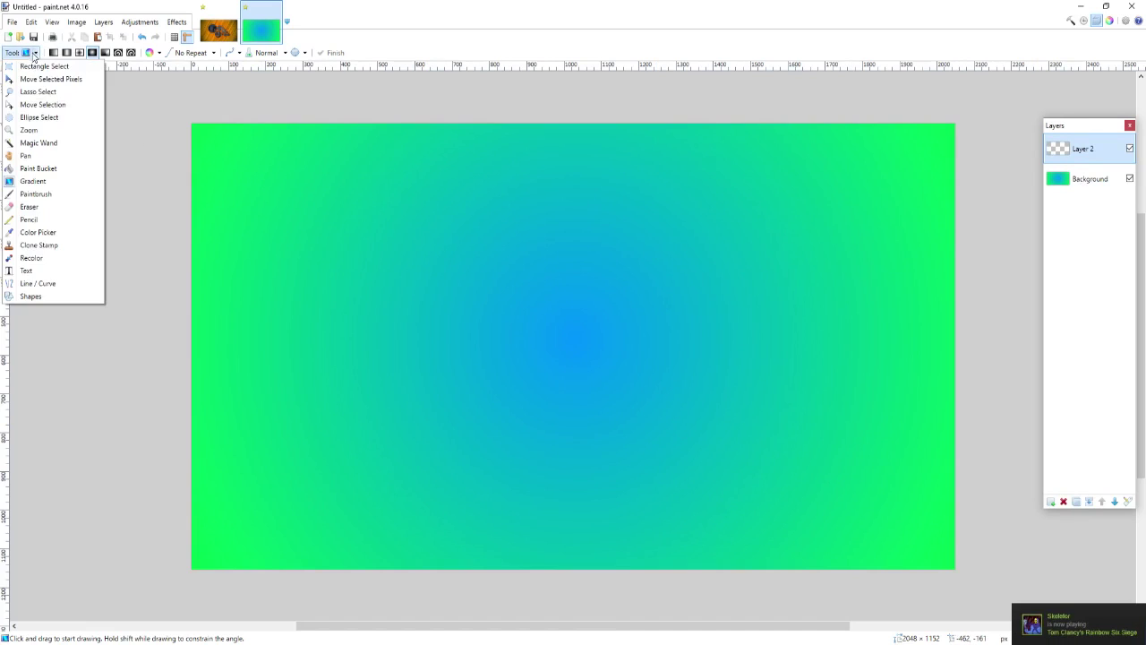
click(42, 297)
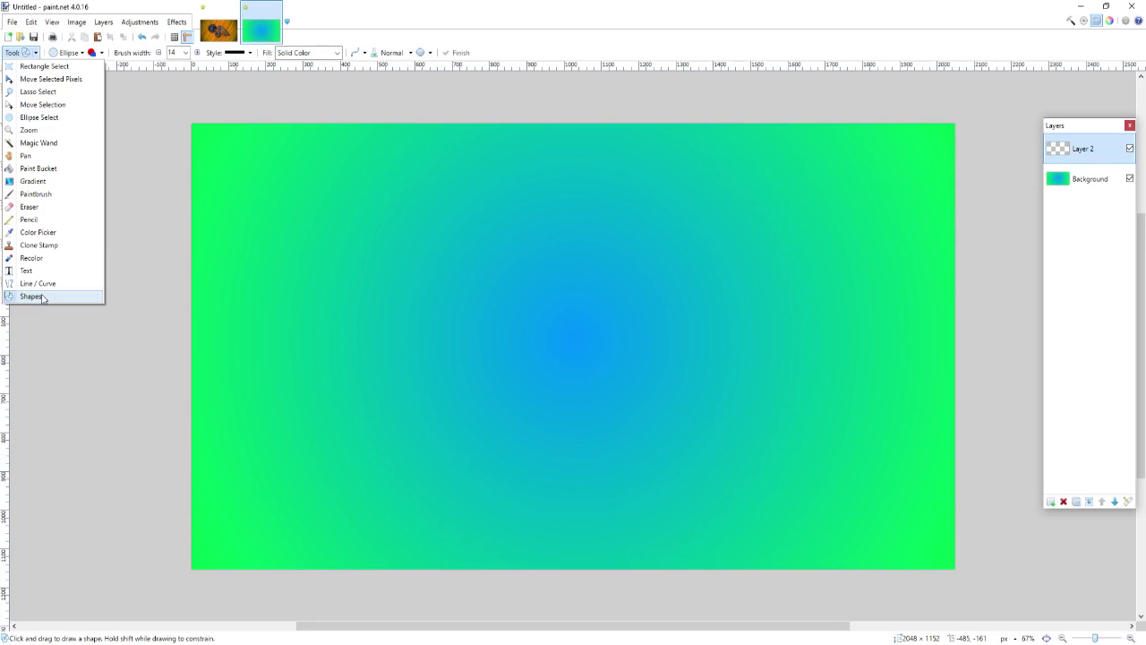
click(72, 53)
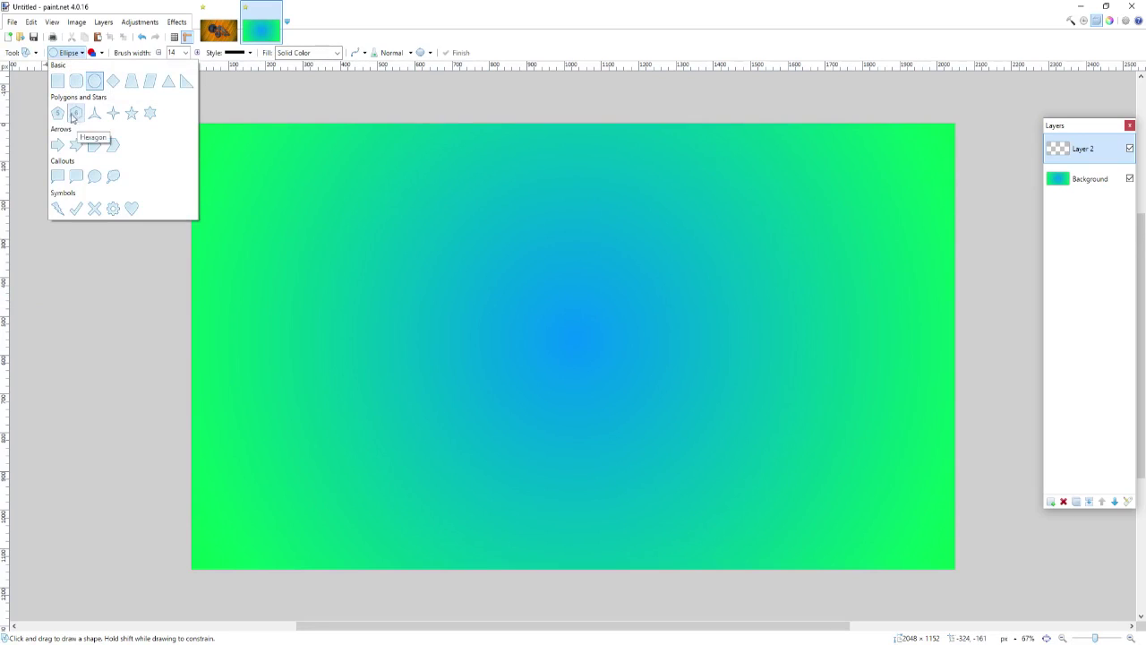
click(76, 113)
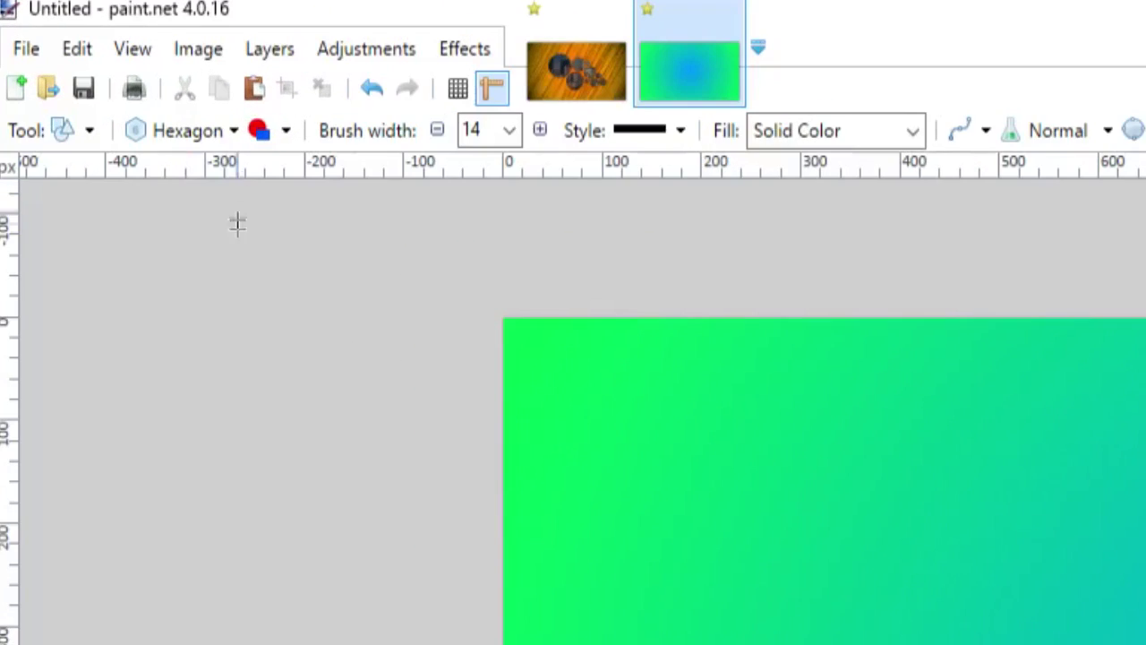
Set the hexagon to Draw Filled Shape with a Solid Color fill.
click(89, 131)
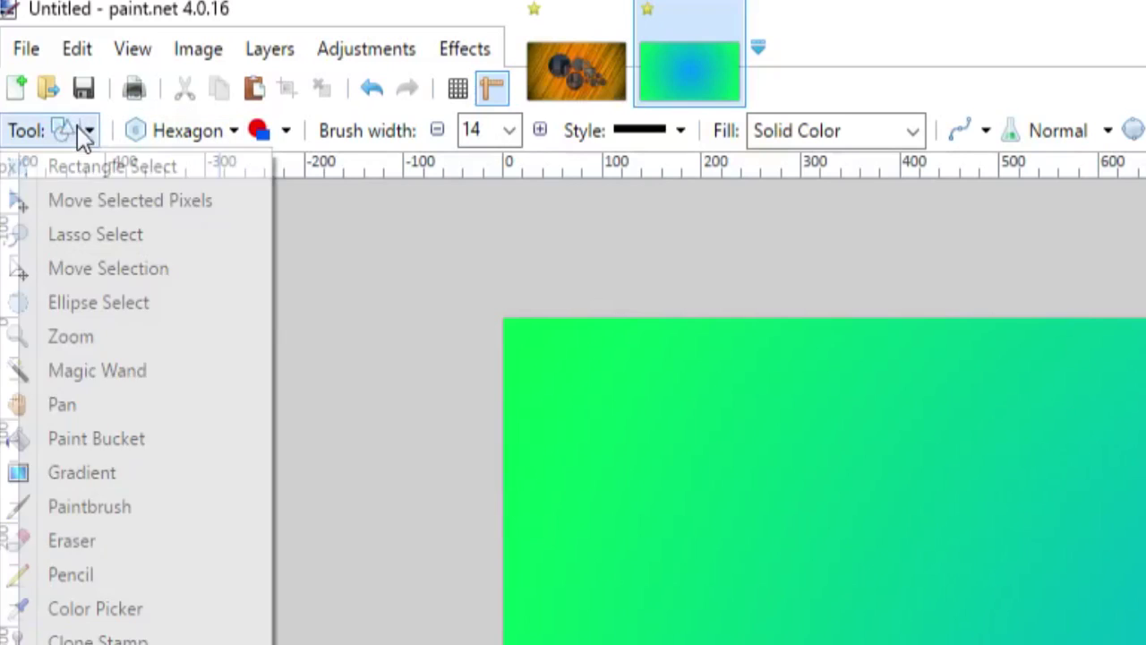
click(338, 427)
click(221, 136)
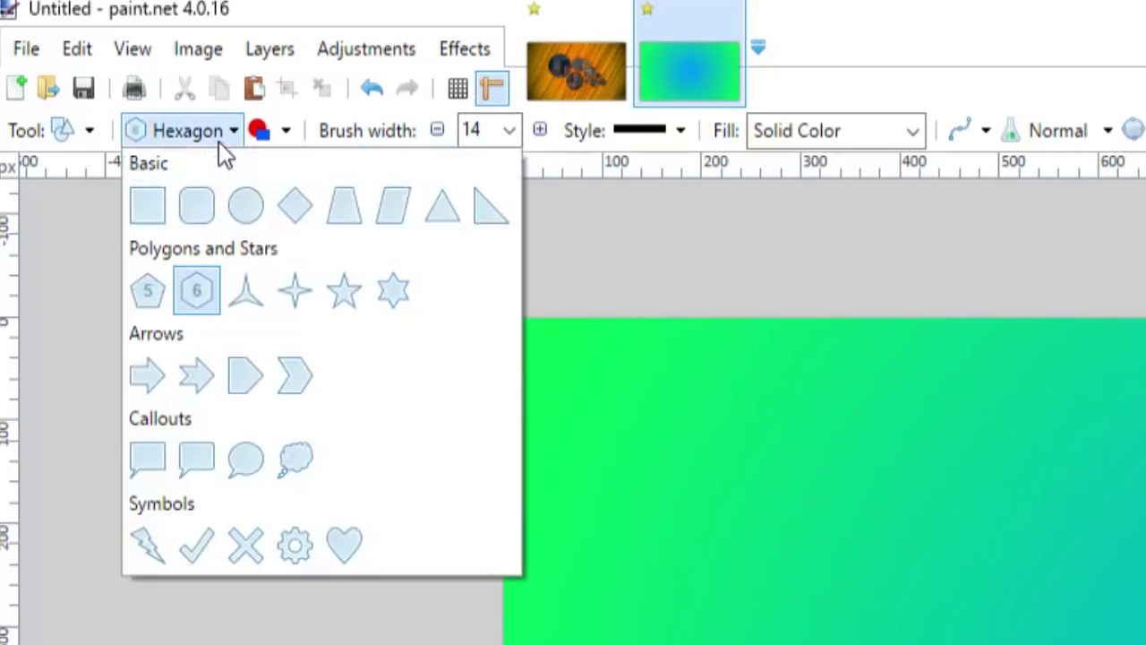
click(225, 134)
click(285, 132)
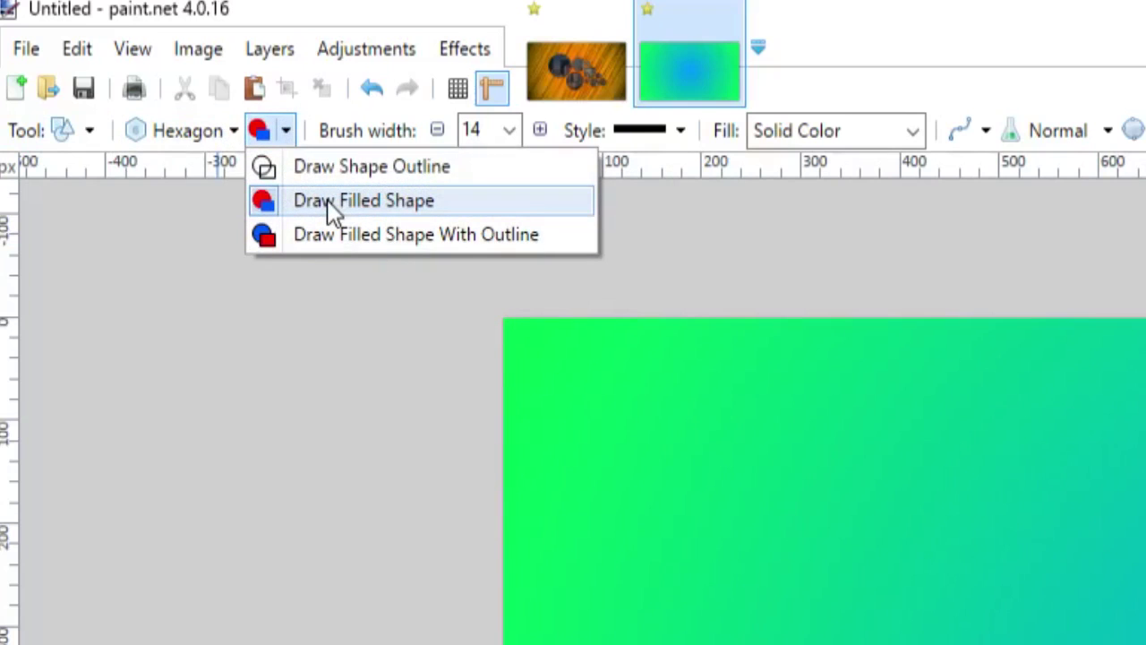
click(435, 132)
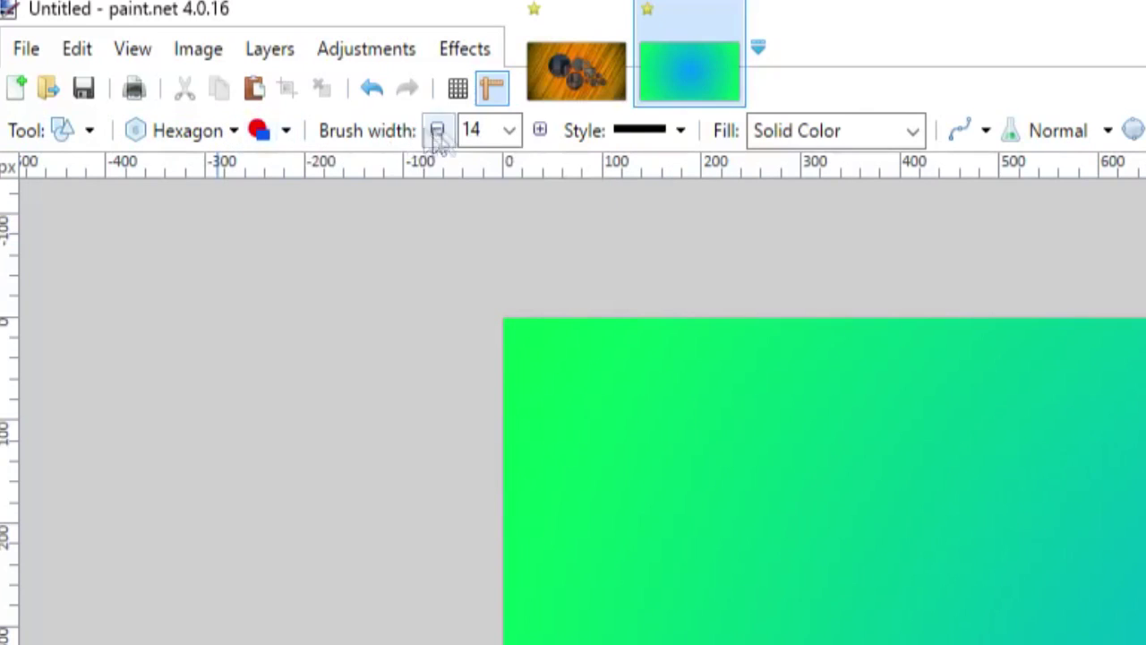
click(873, 138)
click(846, 139)
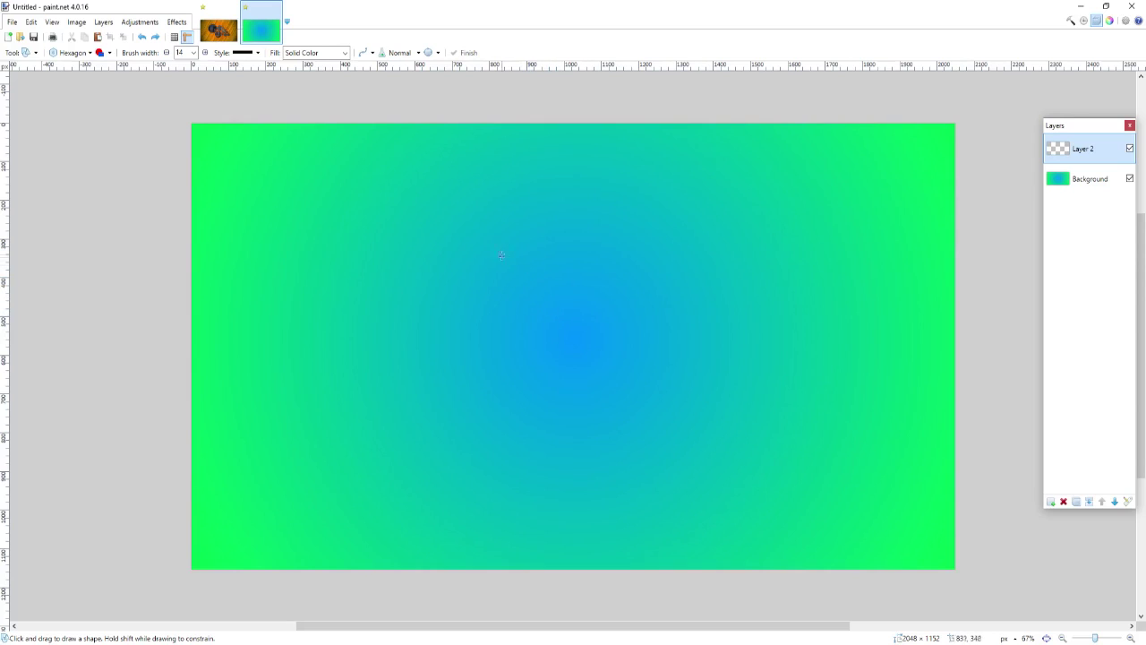
drag(499, 248, 500, 248)
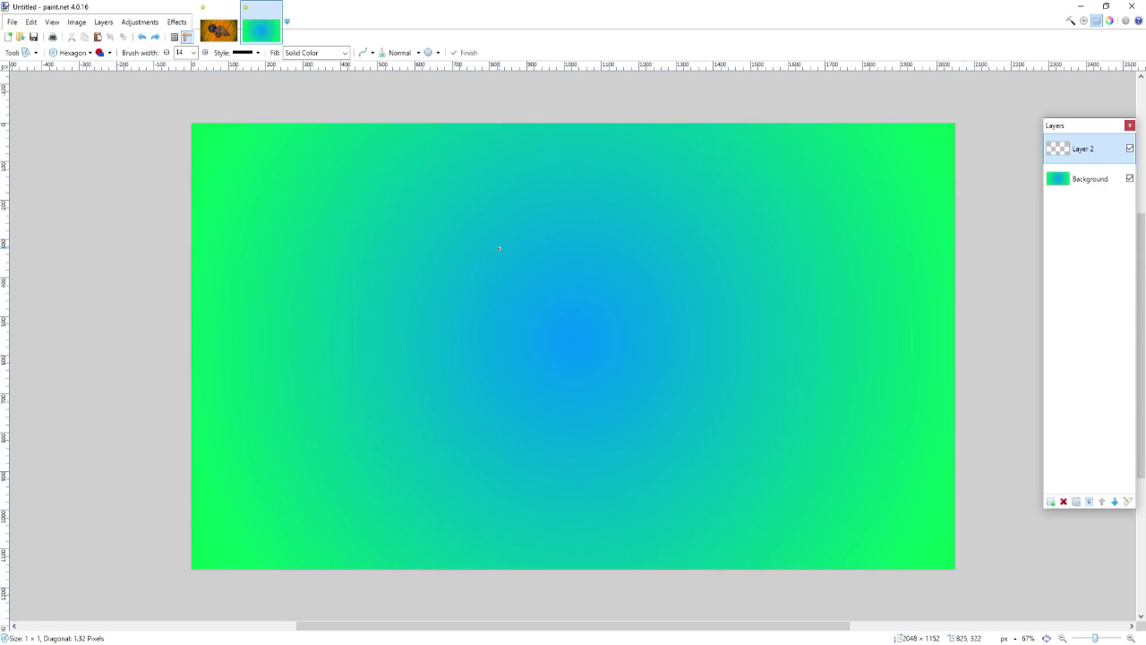
Draw a solid black hexagon near the canvas centre, rotate it flat-topped, and nudge it lower.
drag(500, 247, 660, 418)
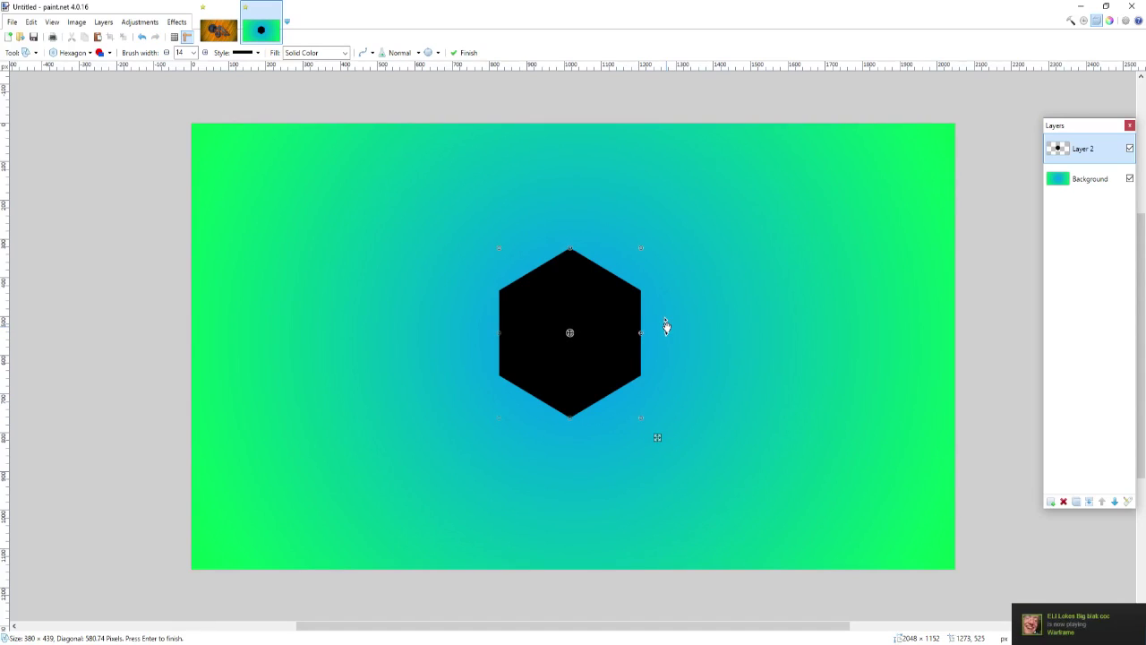
drag(666, 327, 673, 335)
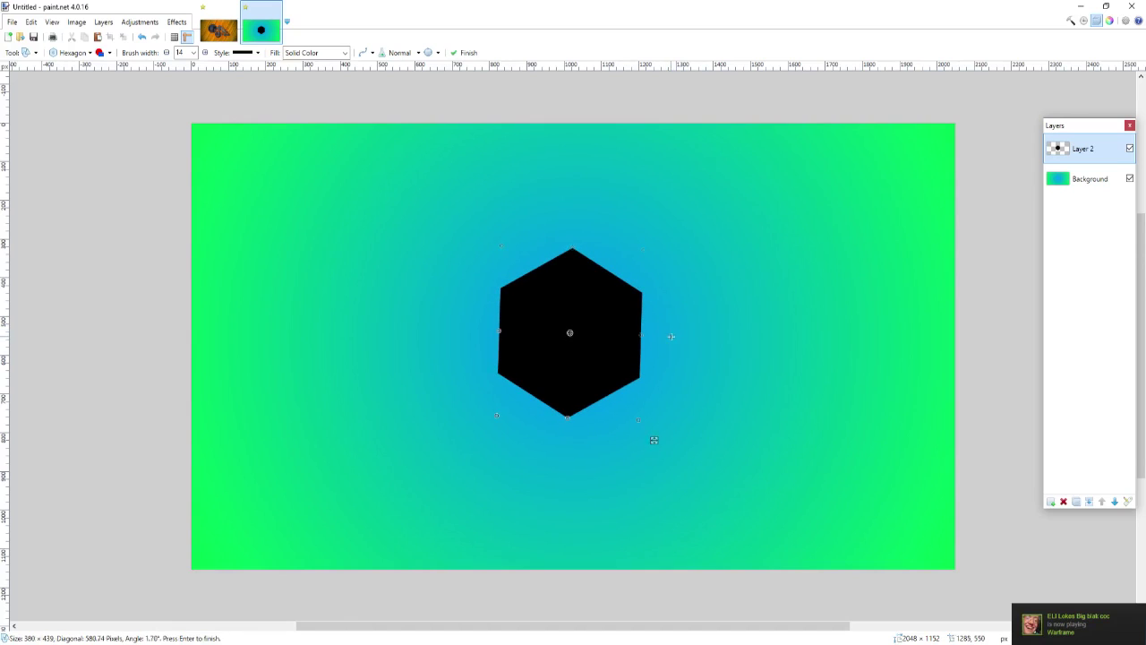
key(Return)
key(ctrl+z)
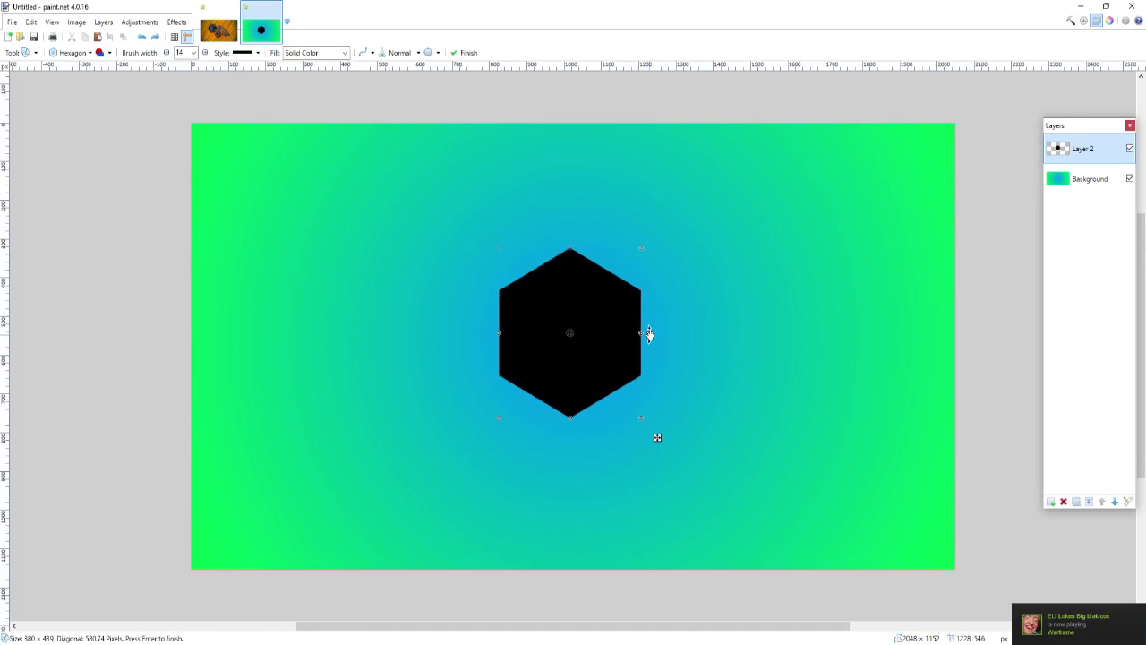
drag(663, 328, 578, 422)
drag(595, 313, 605, 359)
Snap the hexagon to the exact canvas centre with Object Align > Center Both.
click(176, 21)
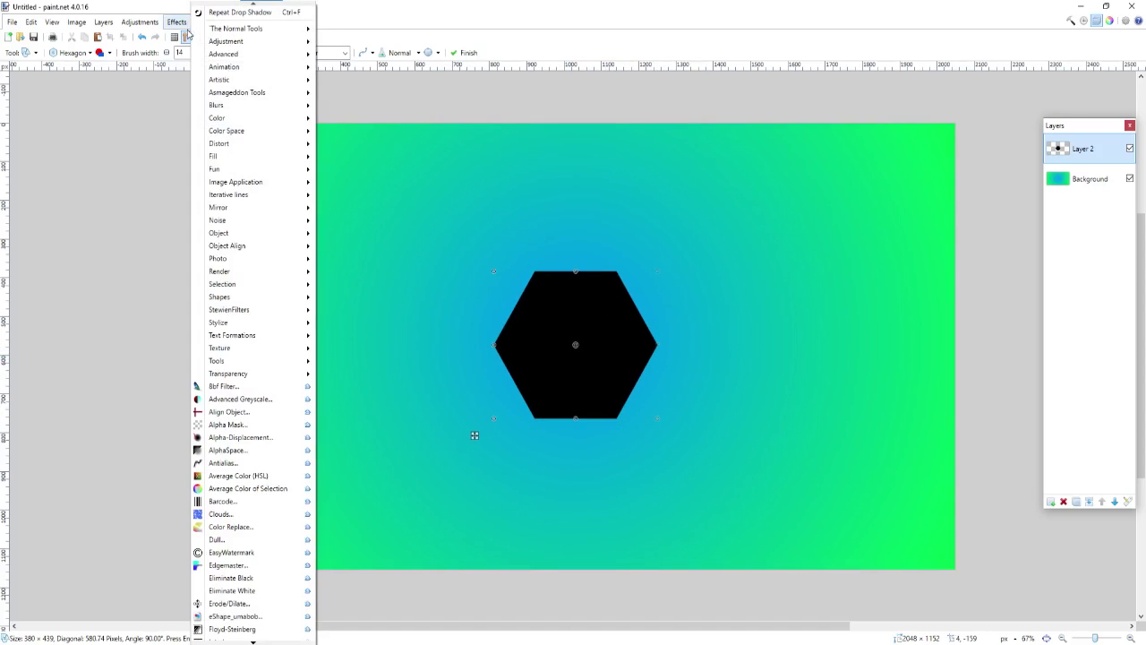
click(368, 37)
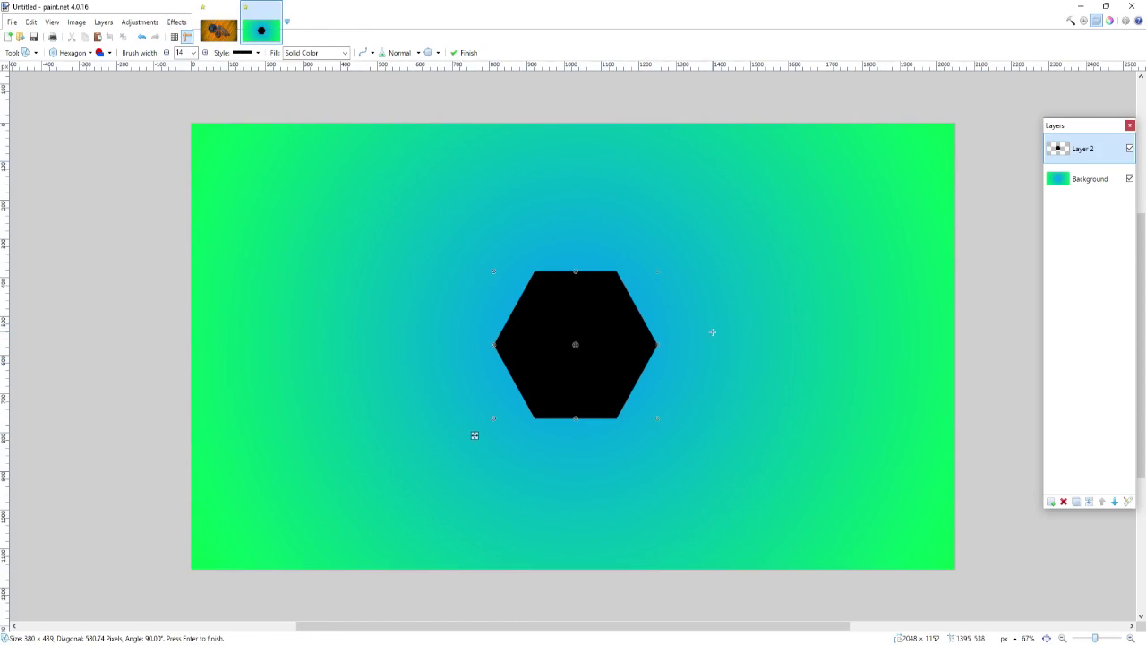
click(179, 24)
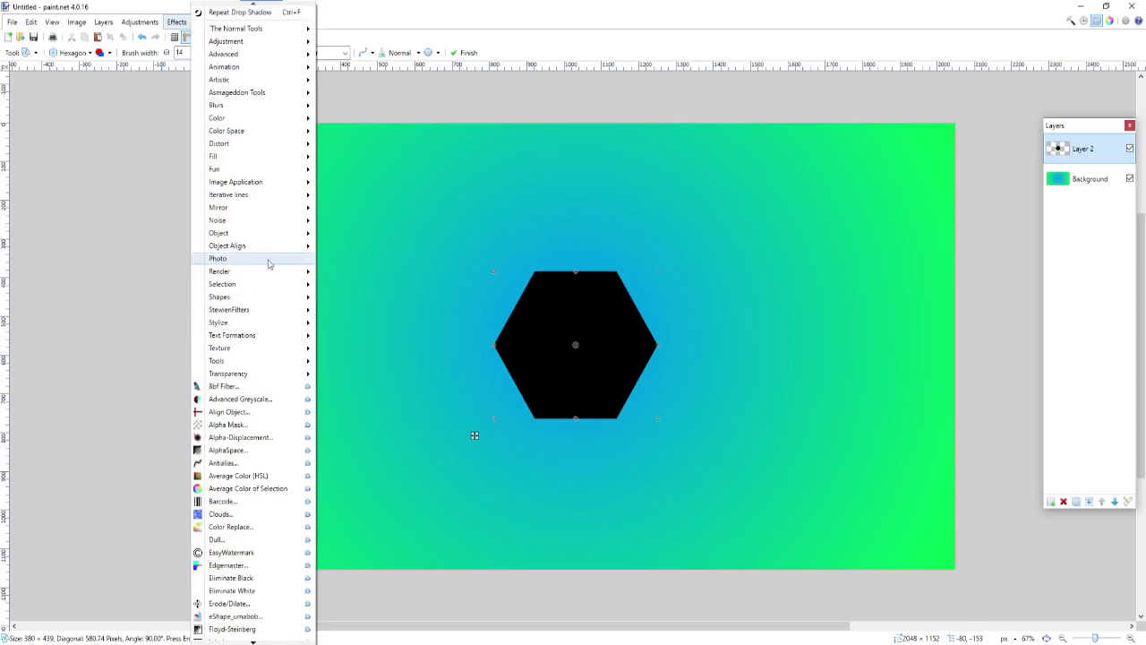
mouse_move(263, 246)
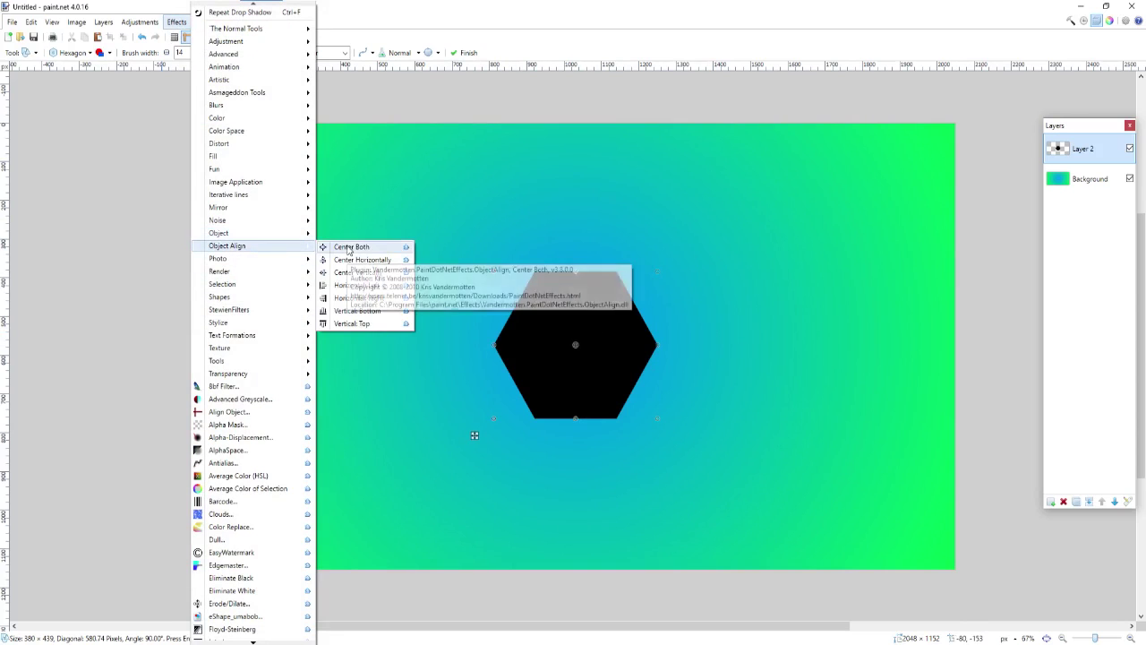
click(349, 248)
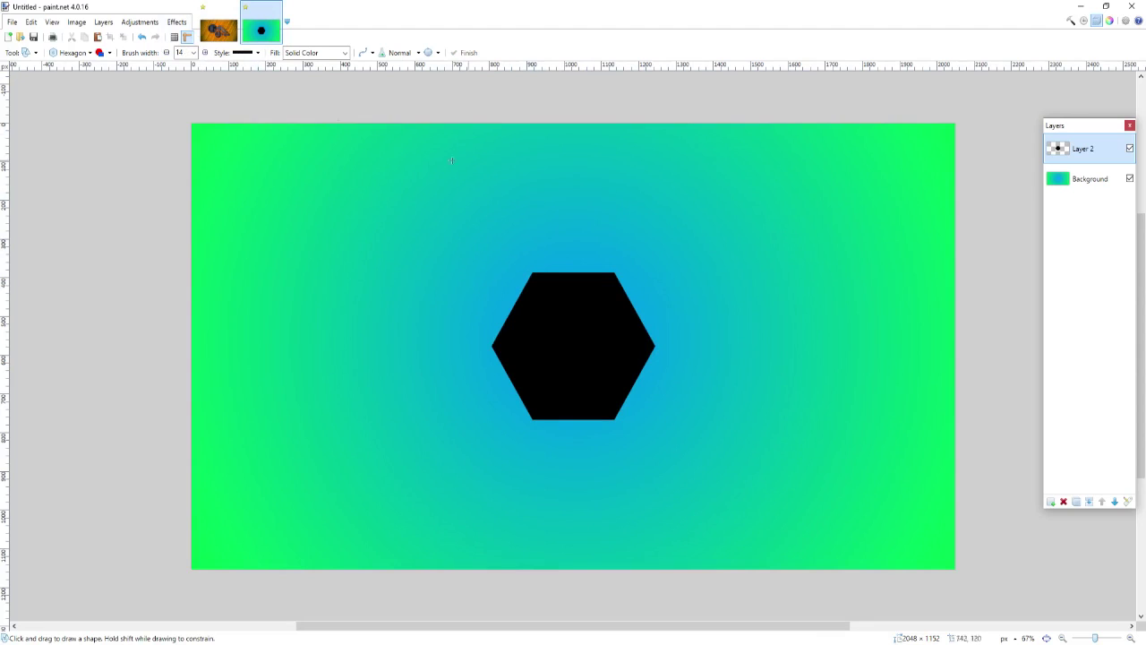
Draw a second, smaller flat-topped hexagon below-right of the central one.
drag(697, 242, 792, 366)
drag(809, 292, 744, 384)
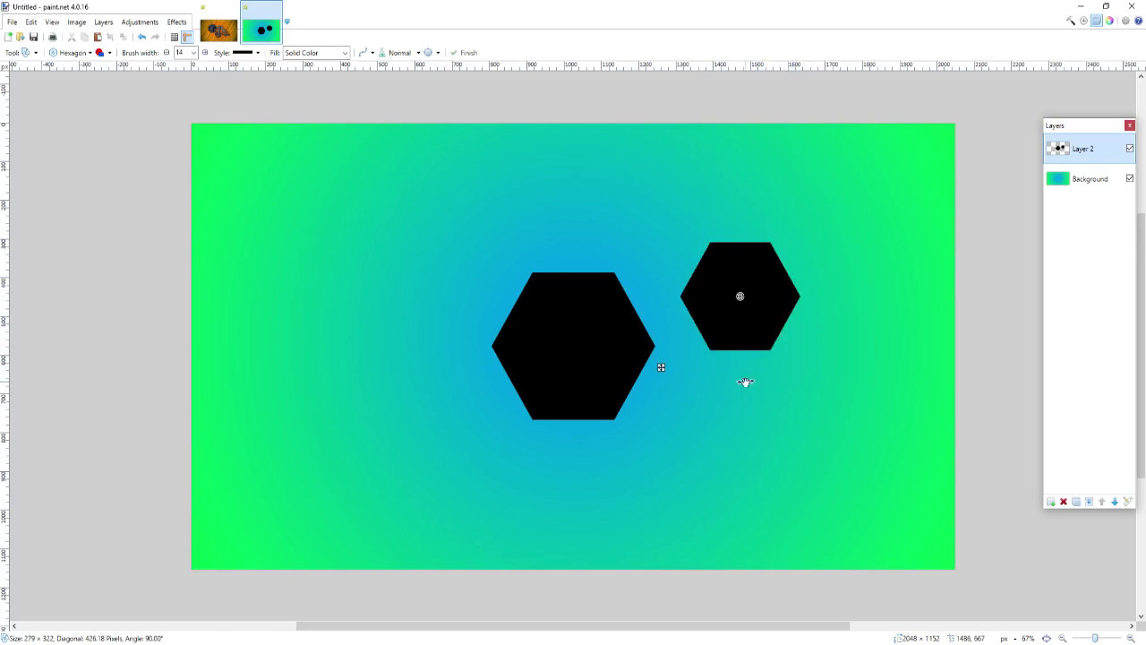
mouse_move(737, 312)
mouse_down()
mouse_move(686, 455)
mouse_move(683, 438)
mouse_move(672, 456)
mouse_up()
click(745, 240)
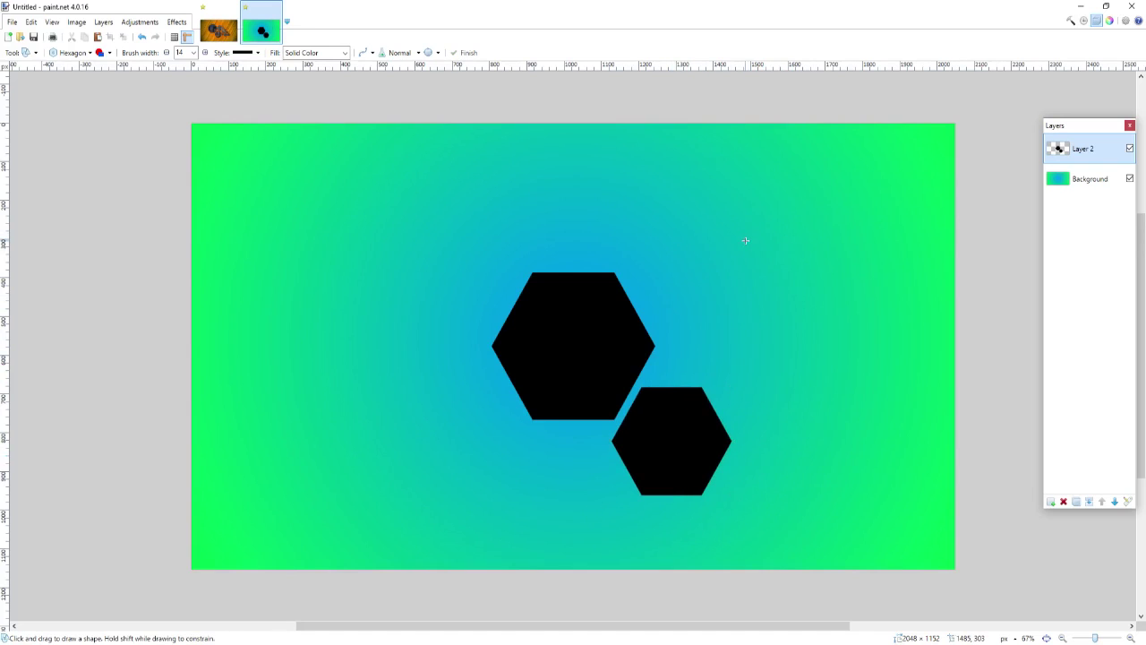
key(ctrl+v)
click(689, 293)
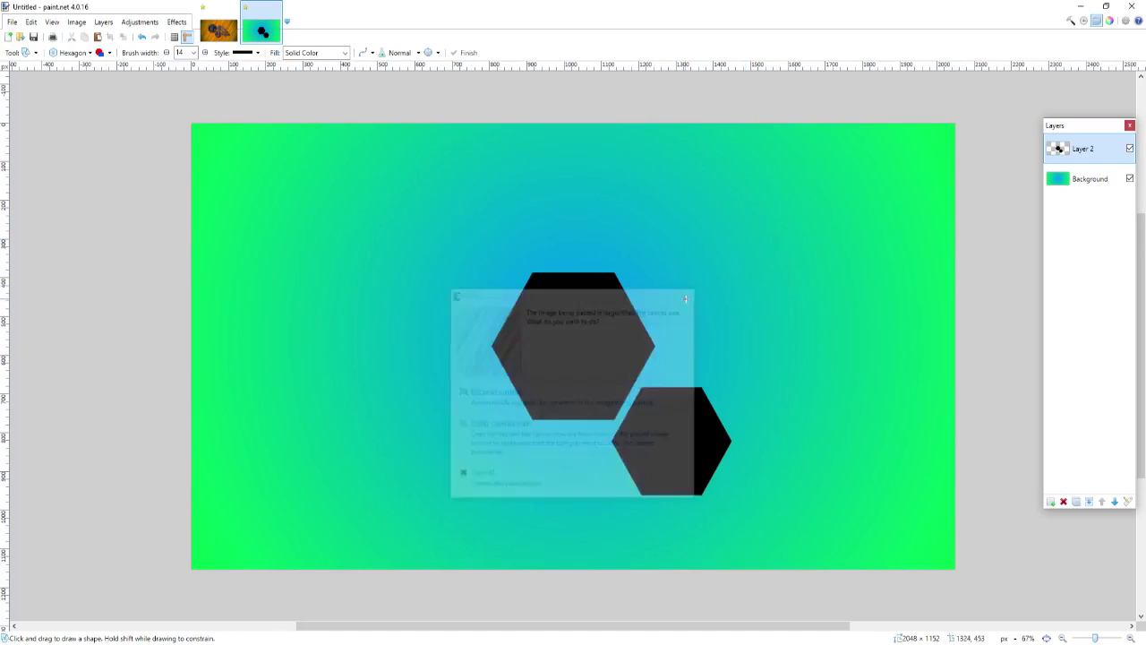
Add the remaining hexagons at the upper right, upper left, and near the bottom.
drag(701, 204, 807, 329)
drag(823, 276, 743, 353)
drag(788, 289, 624, 224)
mouse_move(373, 322)
mouse_down()
mouse_move(456, 410)
mouse_move(470, 405)
mouse_move(438, 382)
mouse_move(471, 409)
mouse_up()
key(Return)
drag(380, 204, 449, 305)
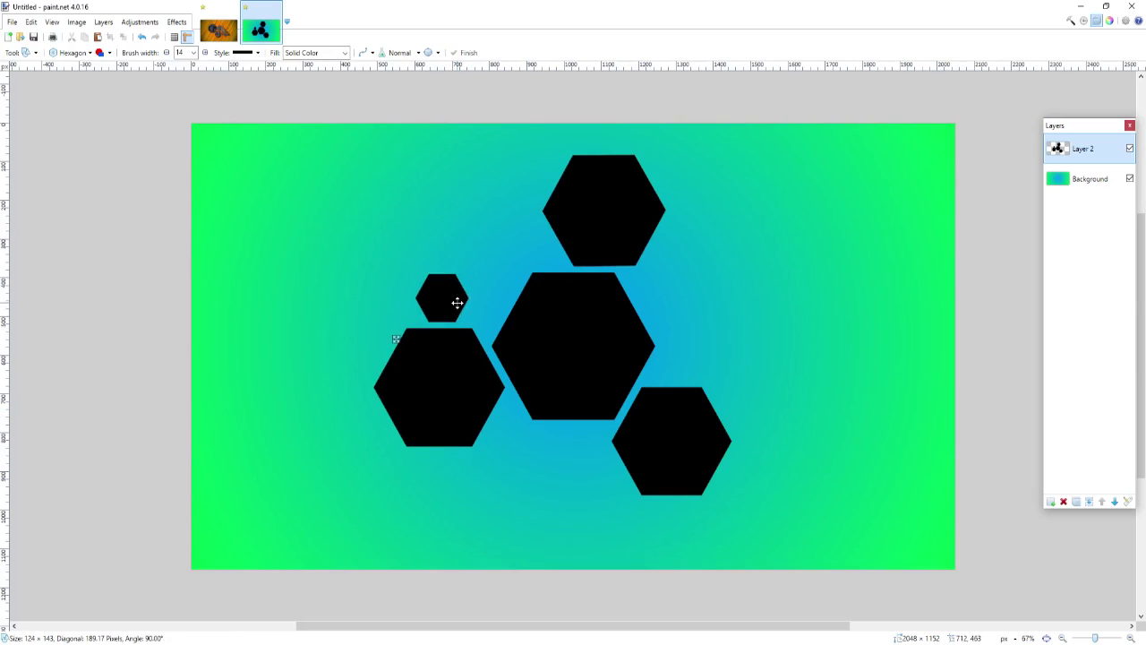
mouse_move(706, 243)
mouse_down()
mouse_move(752, 292)
mouse_move(675, 253)
mouse_up()
drag(741, 348, 788, 394)
mouse_move(765, 372)
mouse_down()
mouse_move(607, 498)
mouse_move(616, 486)
mouse_up()
key(Return)
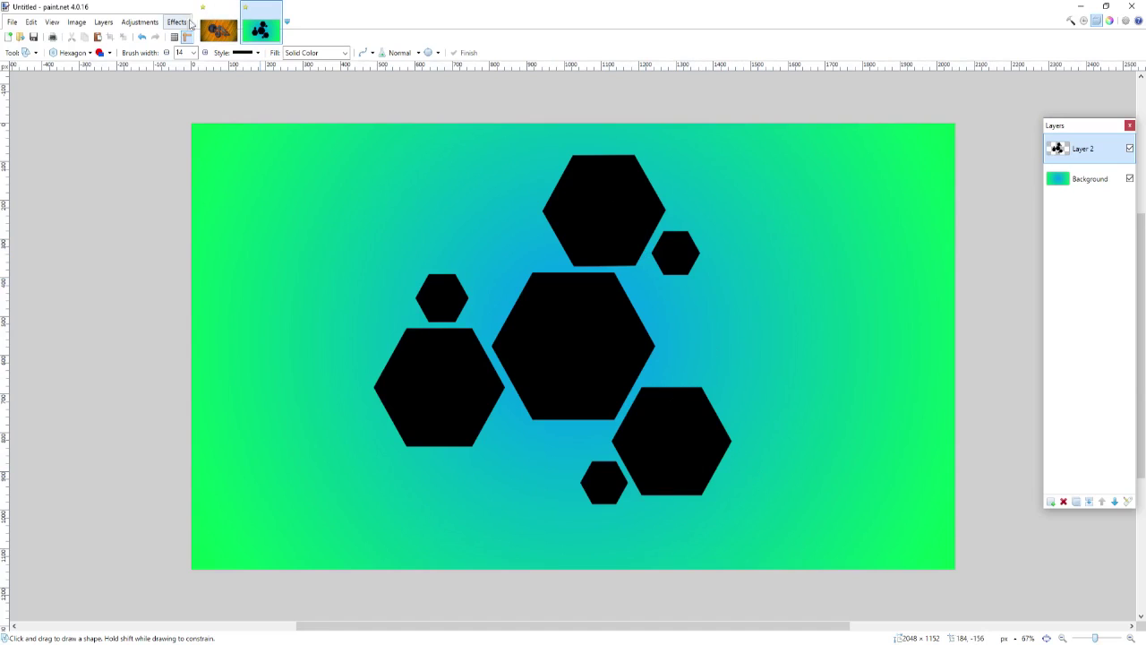
Recentre the seven-hexagon cluster with Object Align > Center Both, then add Layer 3.
click(186, 25)
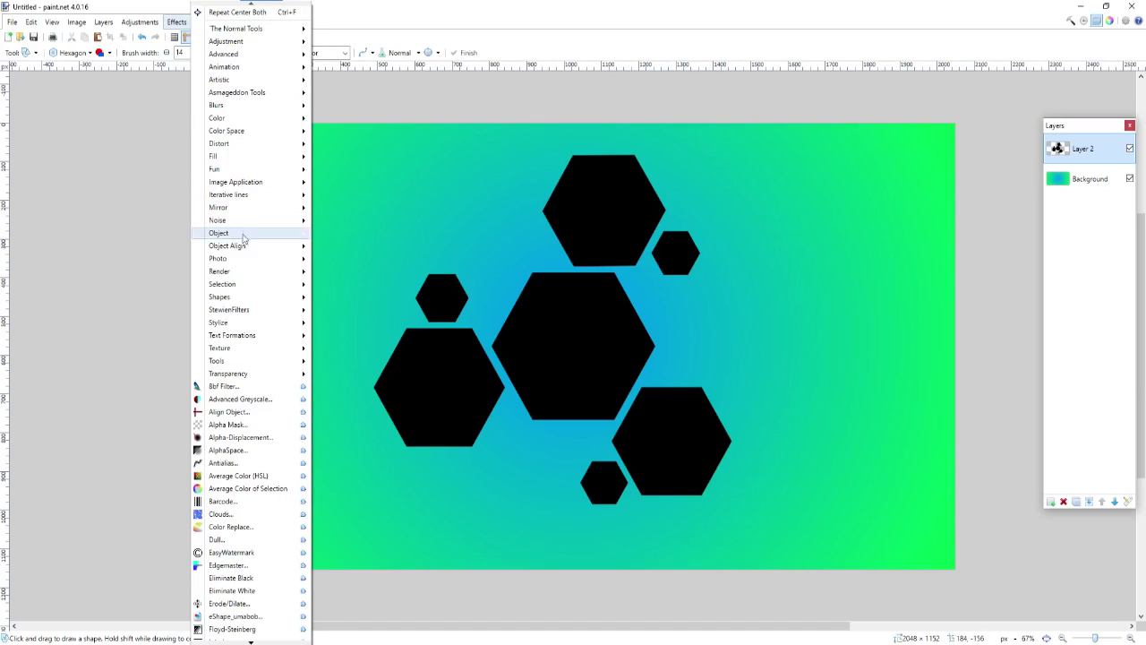
mouse_move(245, 249)
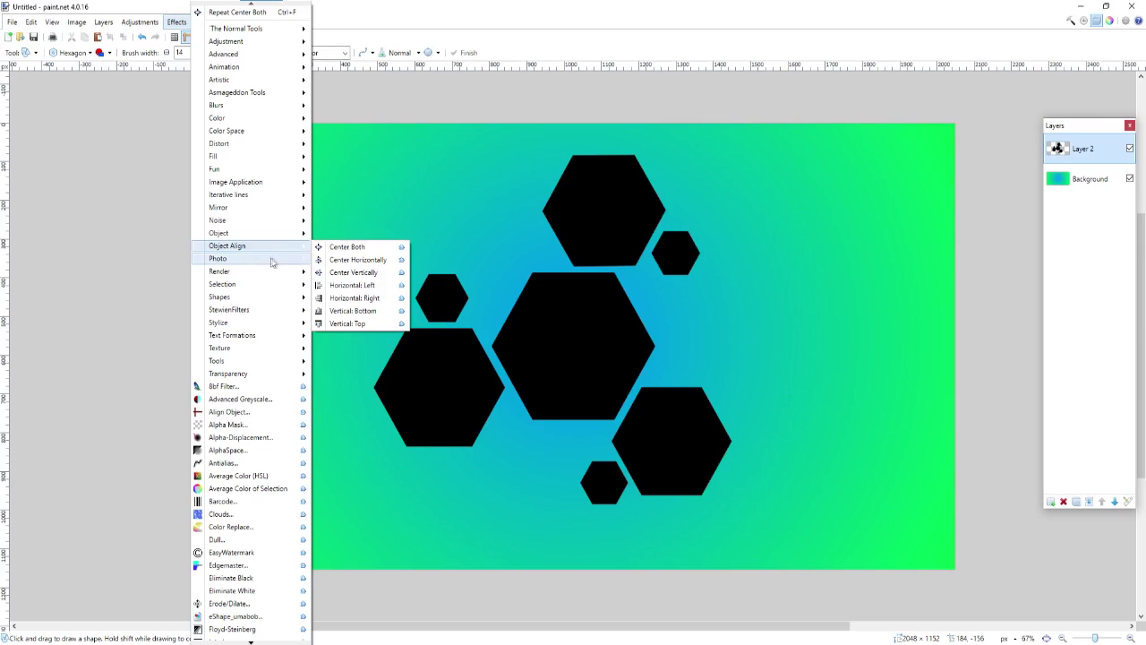
click(363, 247)
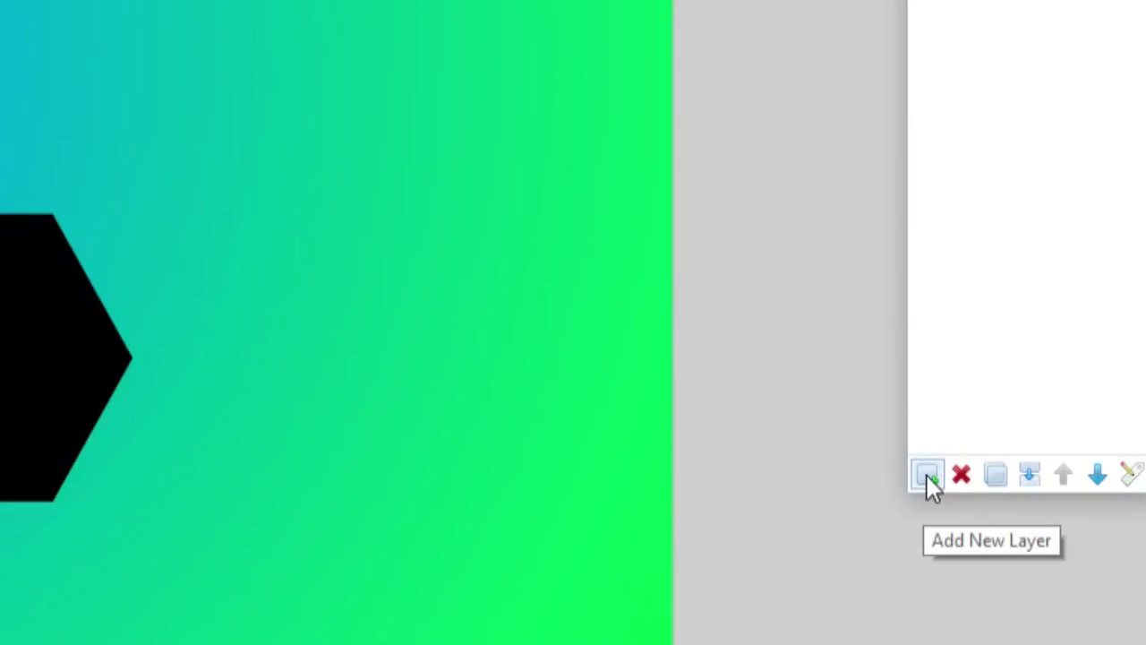
click(926, 475)
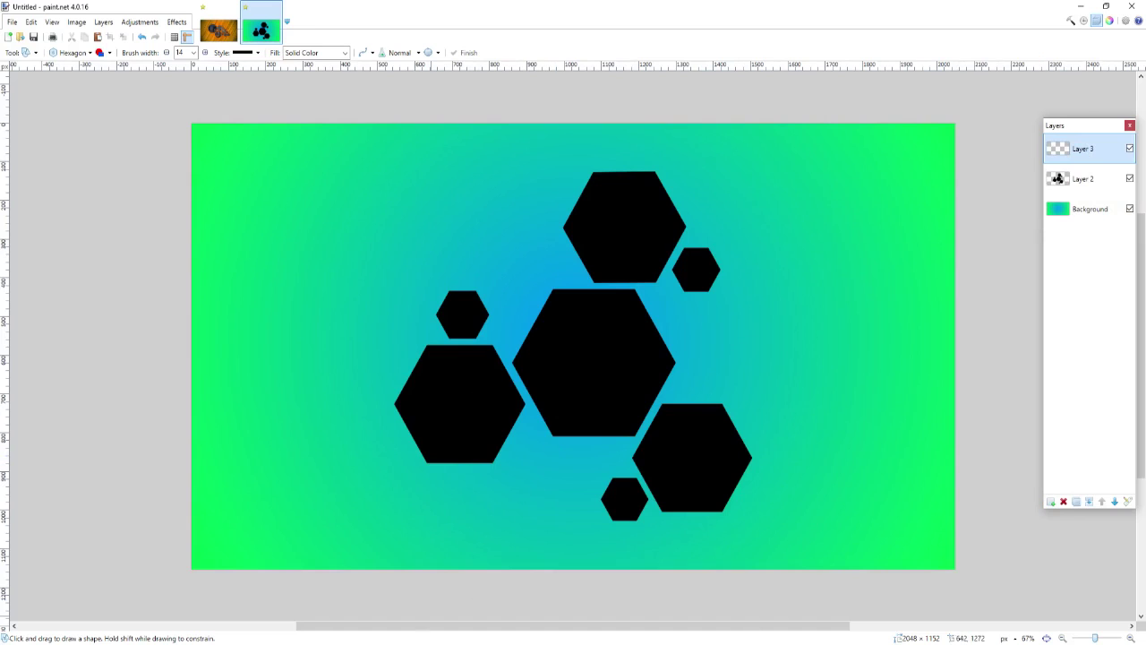
Copy new-york-640807.jpg from the Downloads folder and paste it into Paint.NET.
click(258, 641)
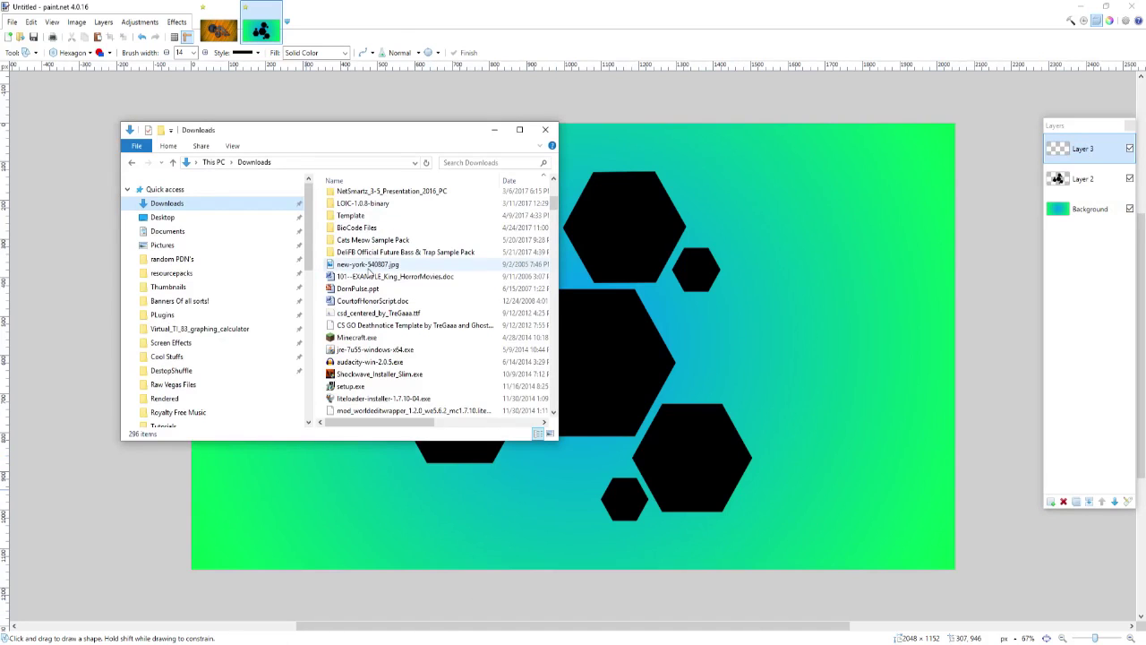
click(370, 266)
right_click(372, 267)
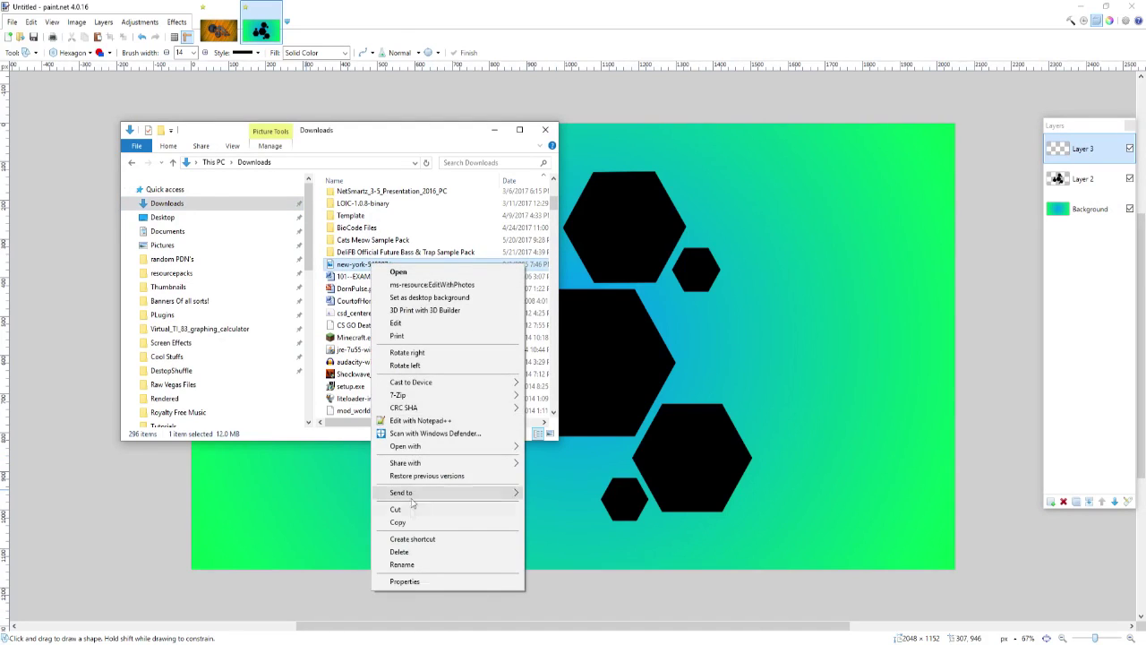
click(421, 524)
click(493, 135)
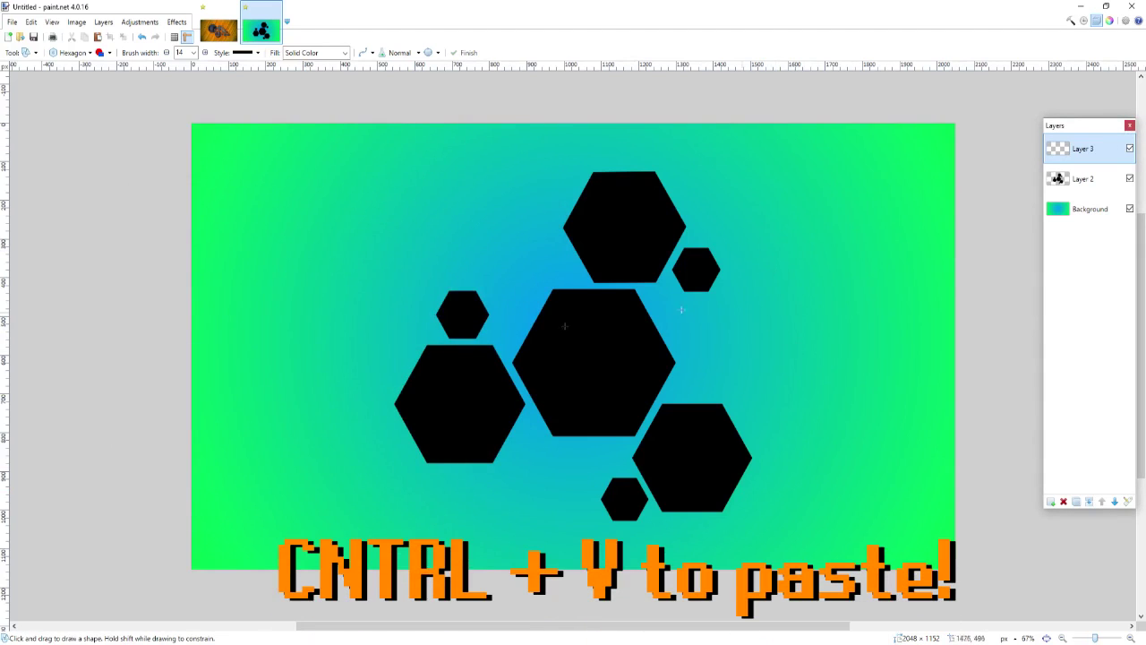
key(ctrl+v)
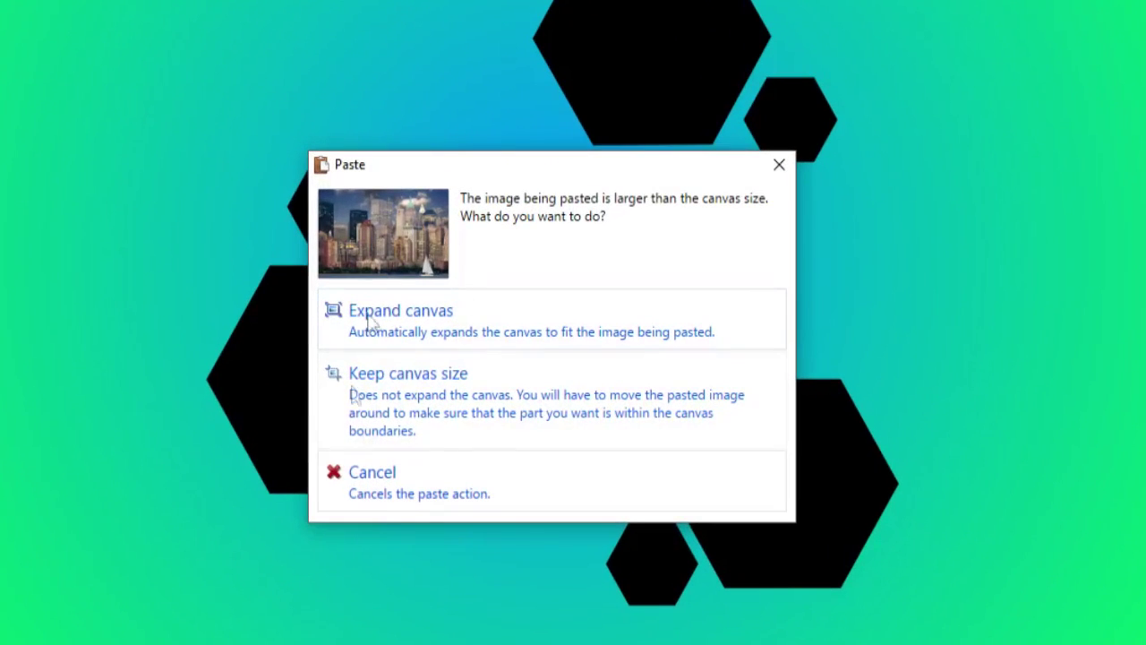
Paste keeping the canvas size, then shrink the New York photo to 1515 × 1010 and centre it.
click(475, 394)
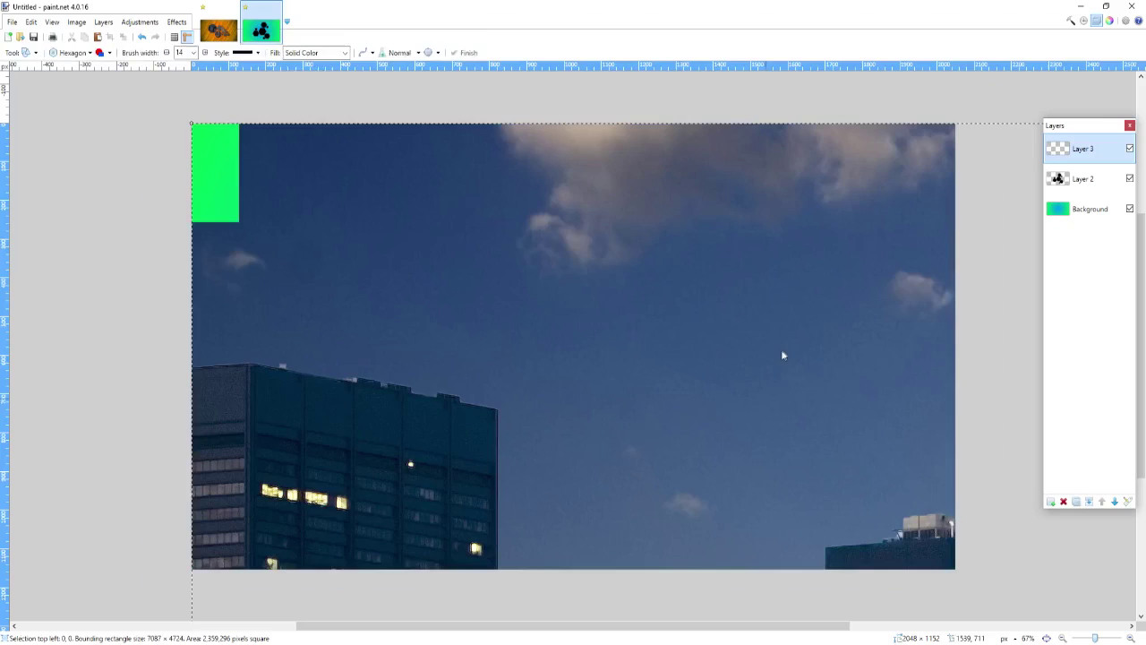
drag(539, 266, 275, 287)
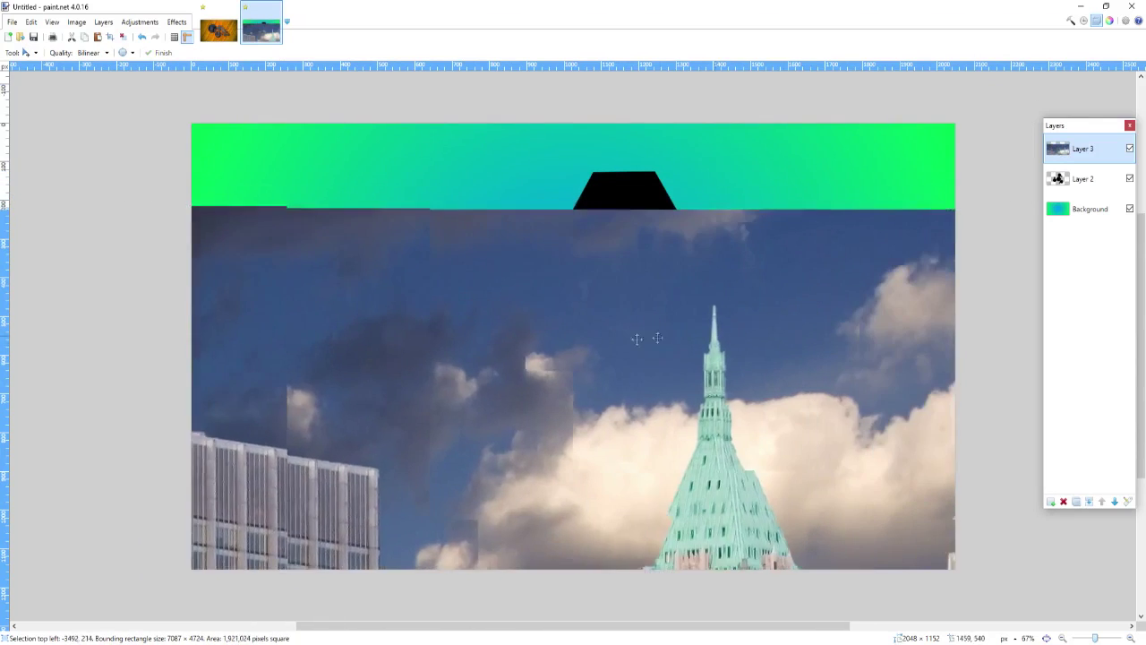
drag(1029, 358, 798, 376)
drag(815, 188, 468, 418)
drag(393, 472, 755, 307)
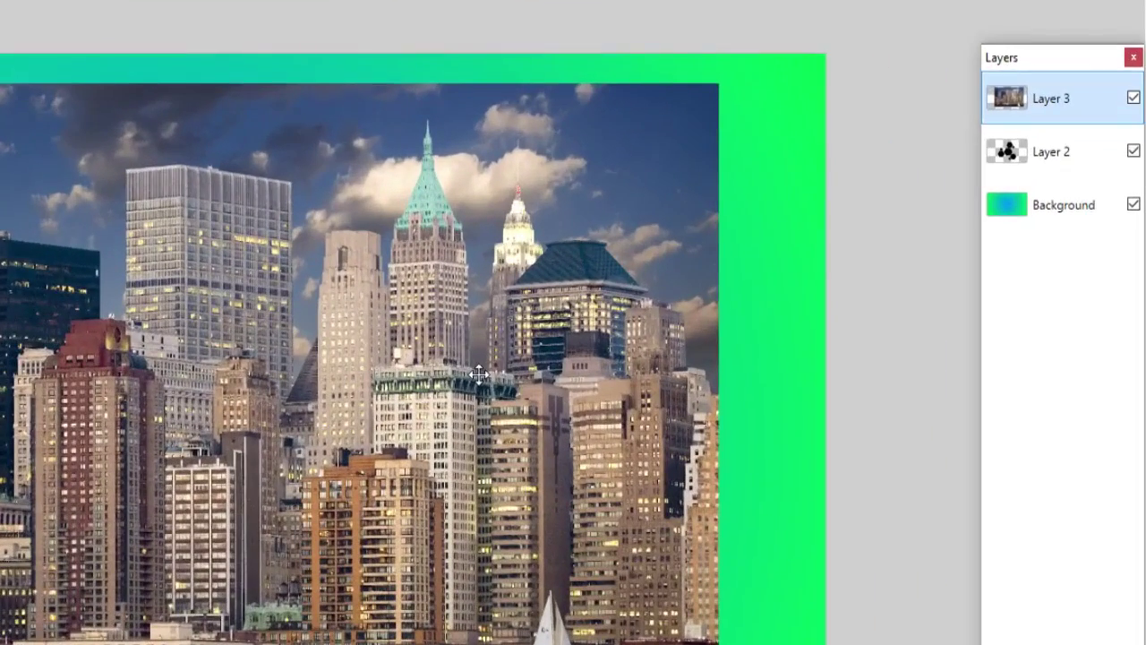
Set Layer 3's opacity to 124 and shift the city photo slightly left.
double_click(1074, 147)
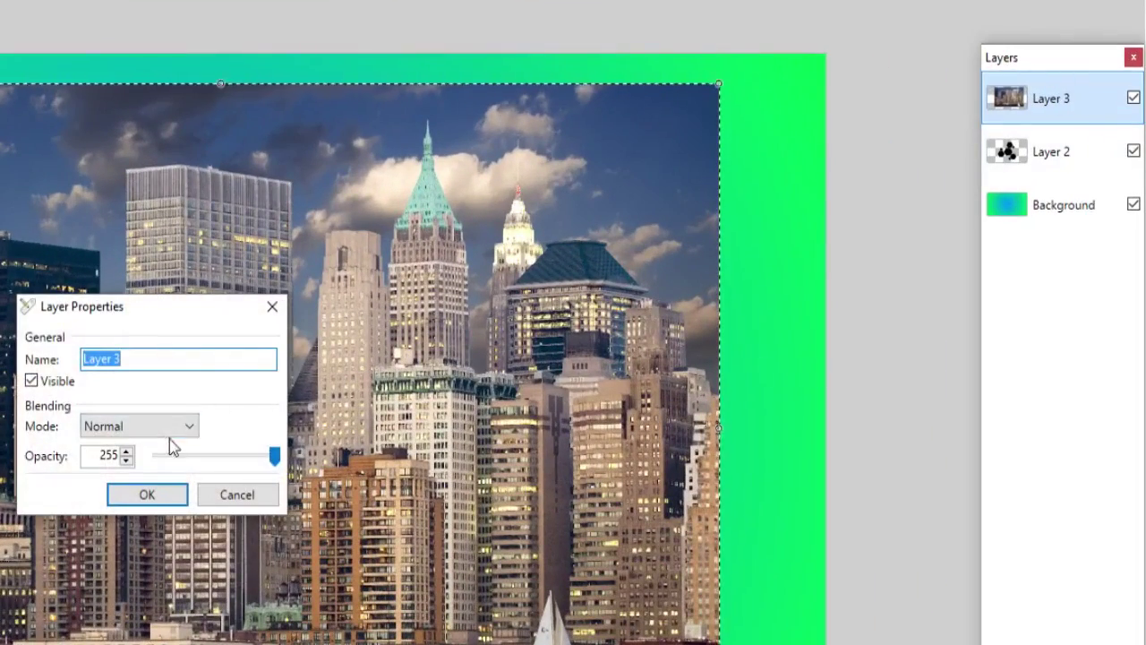
drag(275, 456, 217, 466)
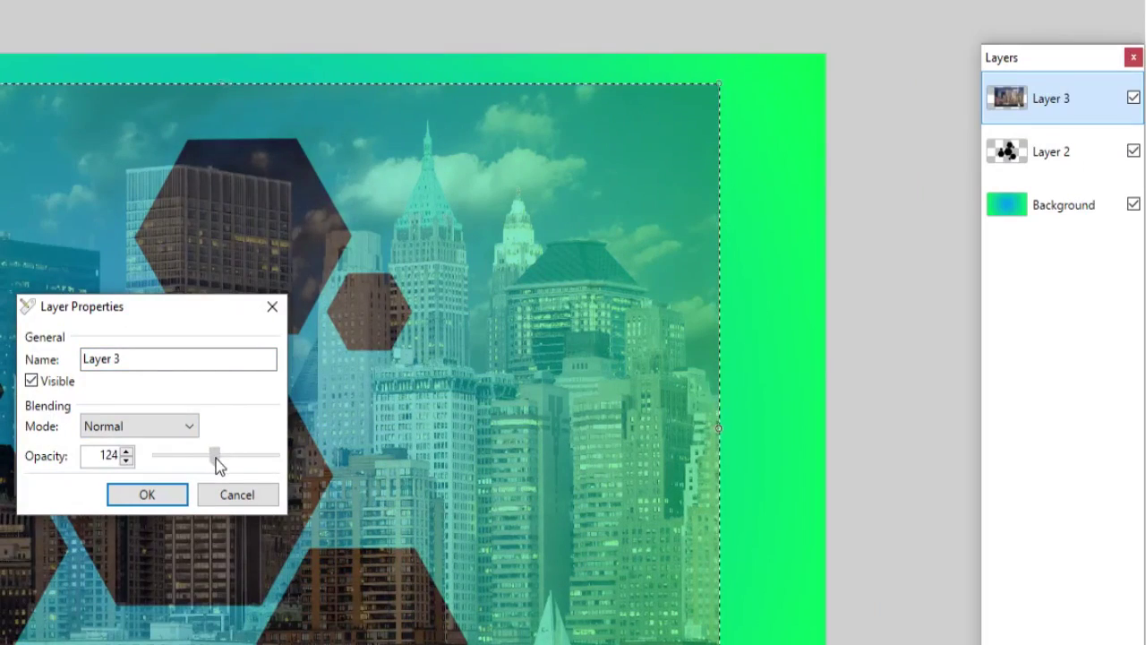
click(146, 497)
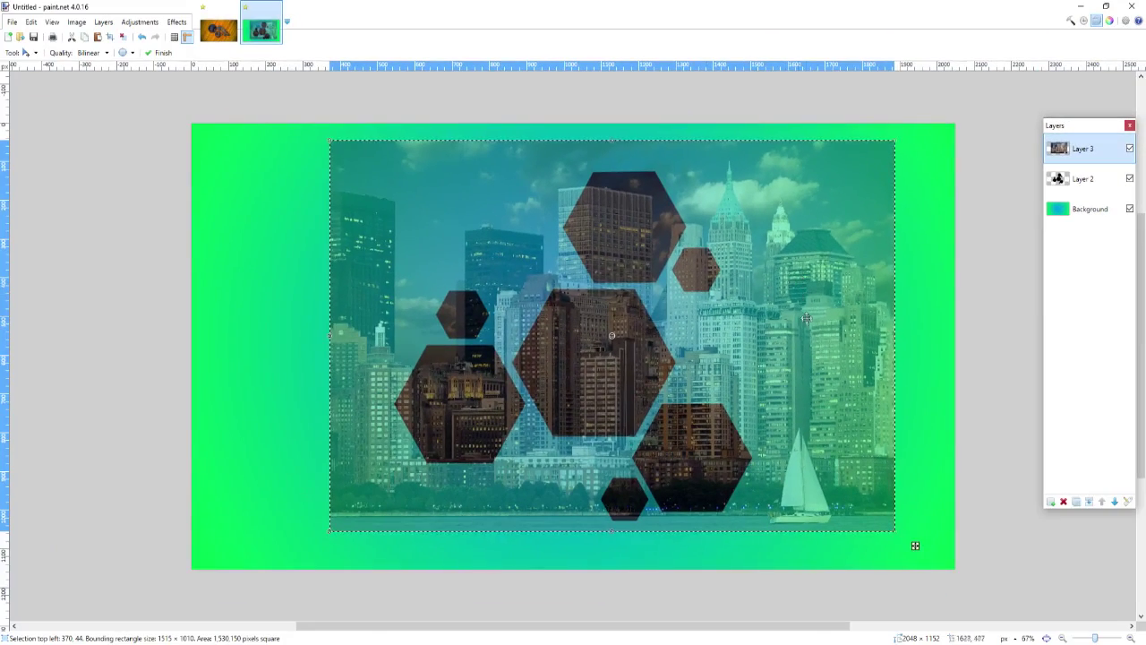
drag(806, 318, 786, 322)
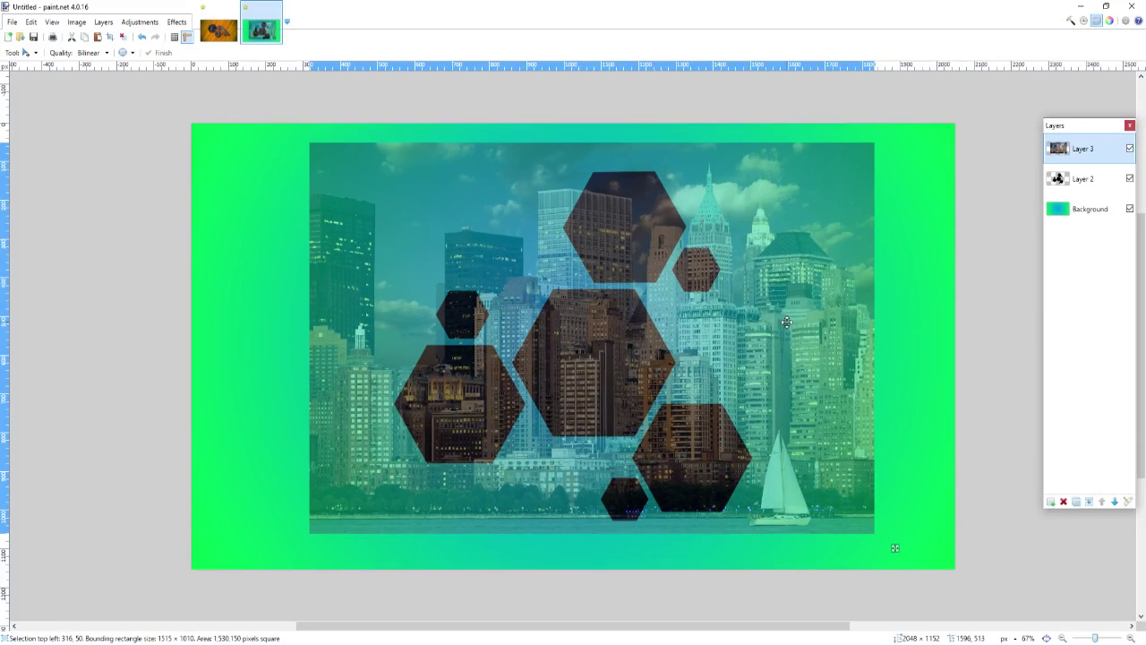
Shift the translucent city photo right over the hexagons and commit it in place.
drag(786, 322, 842, 329)
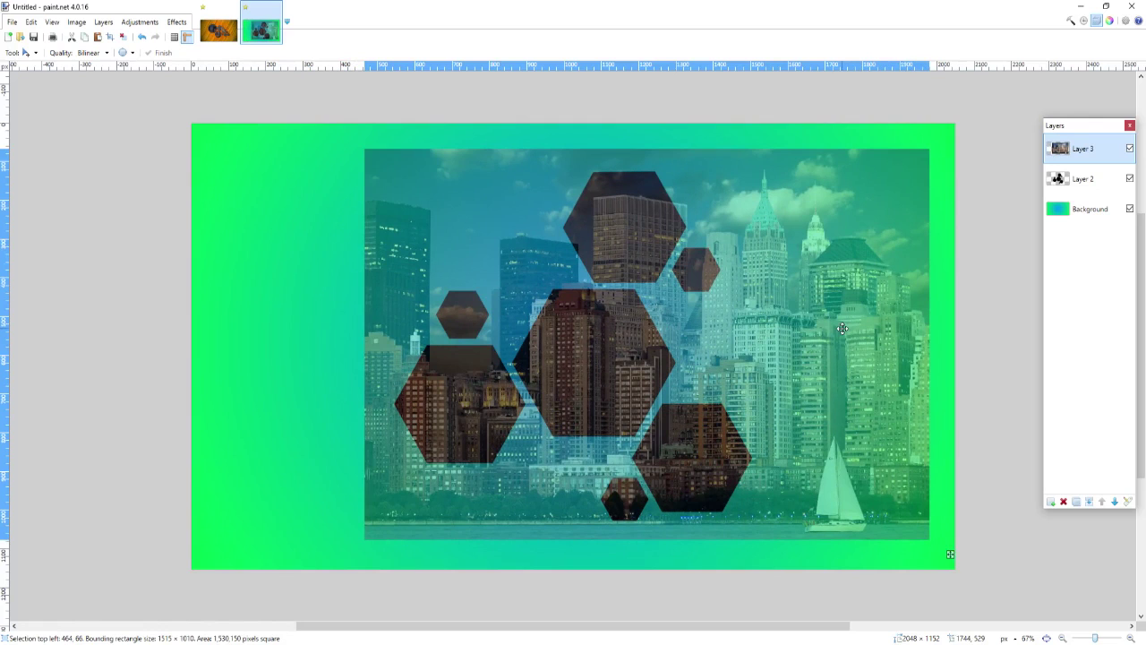
drag(842, 328, 844, 323)
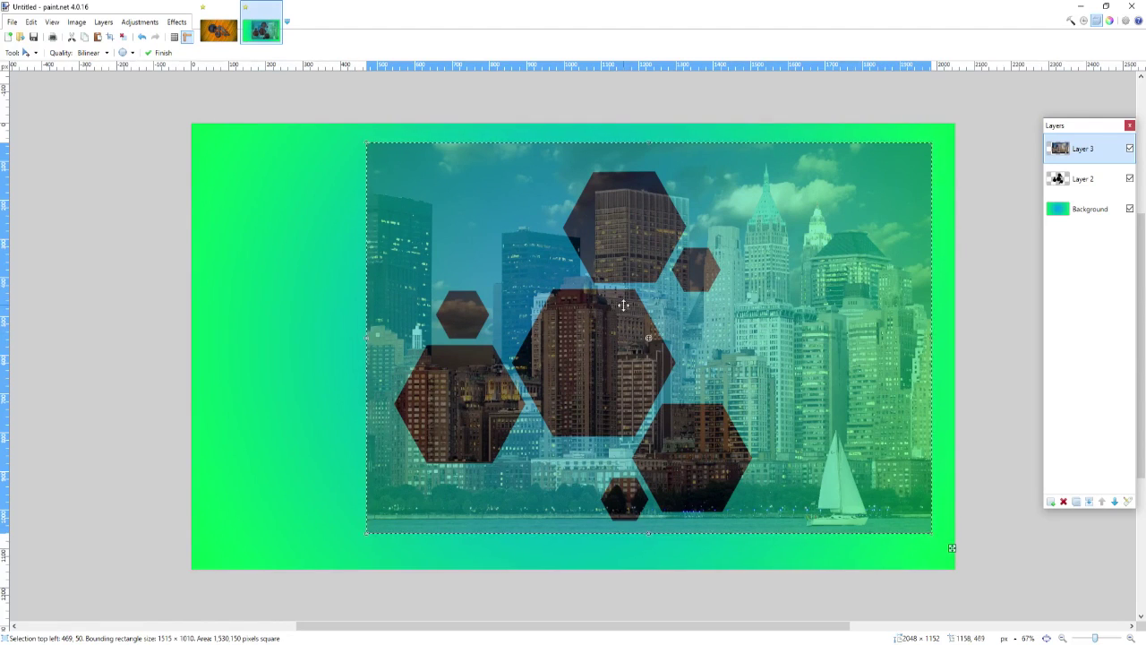
drag(599, 317, 622, 323)
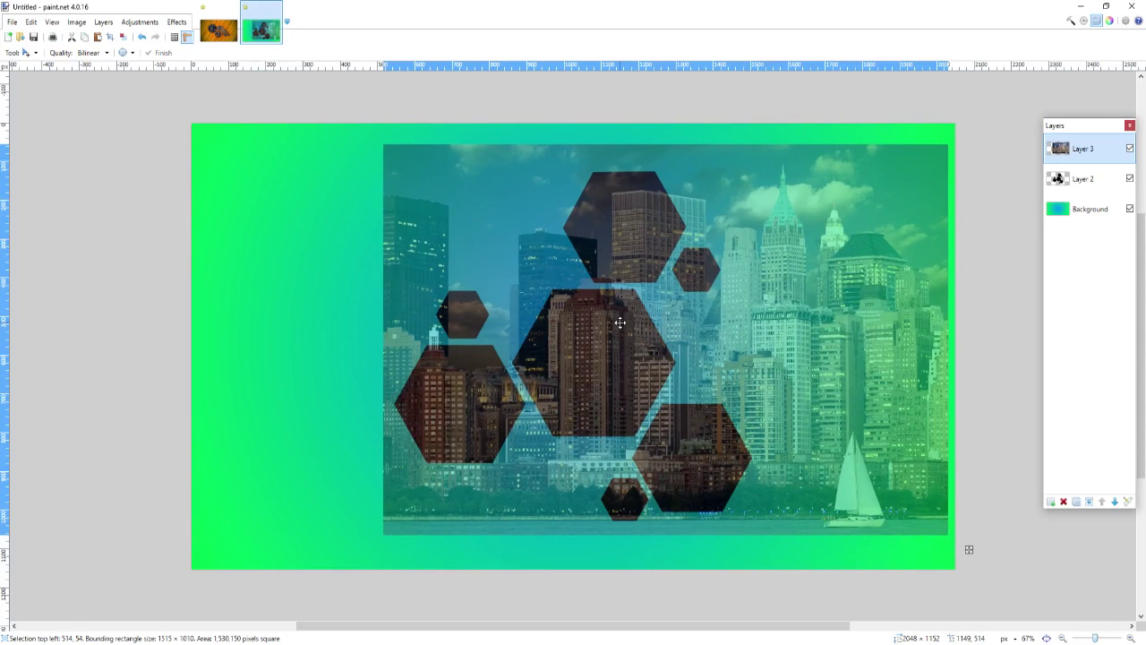
click(620, 322)
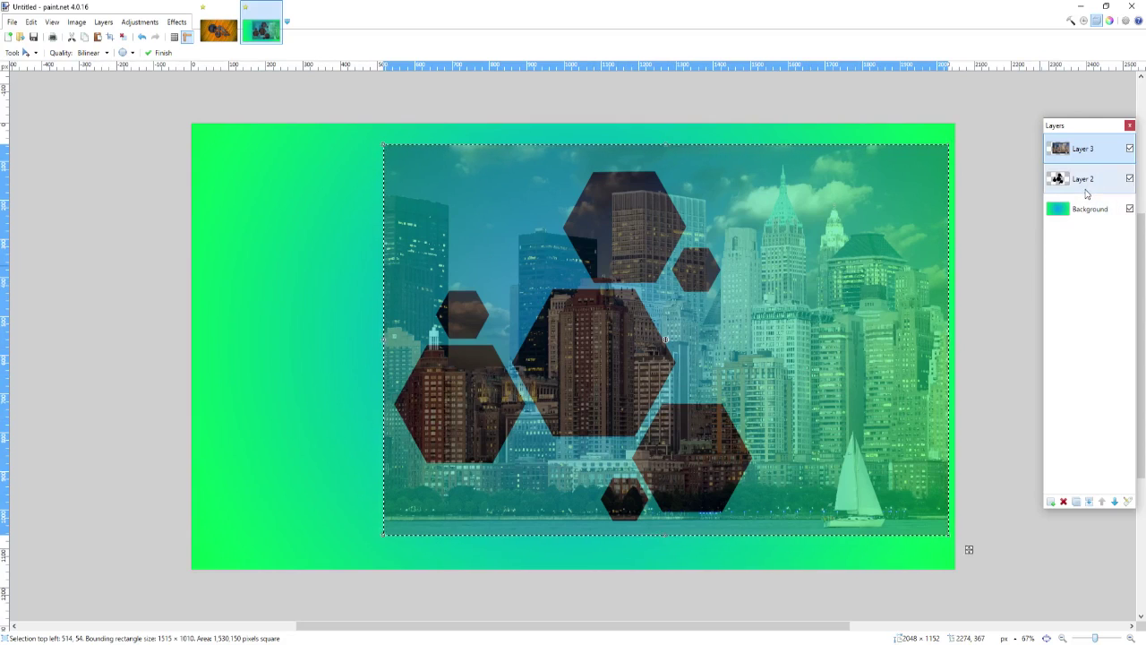
key(ctrl+d)
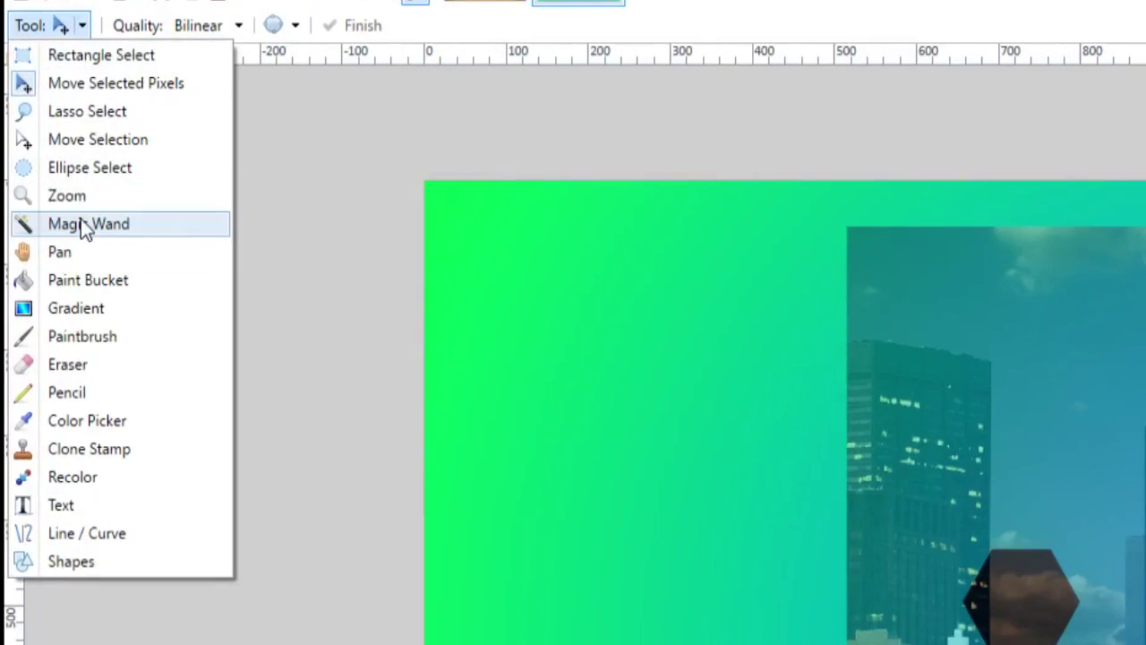
Magic-wand the dark hexagons, then invert on Layer 3 and delete the photo outside them.
click(80, 218)
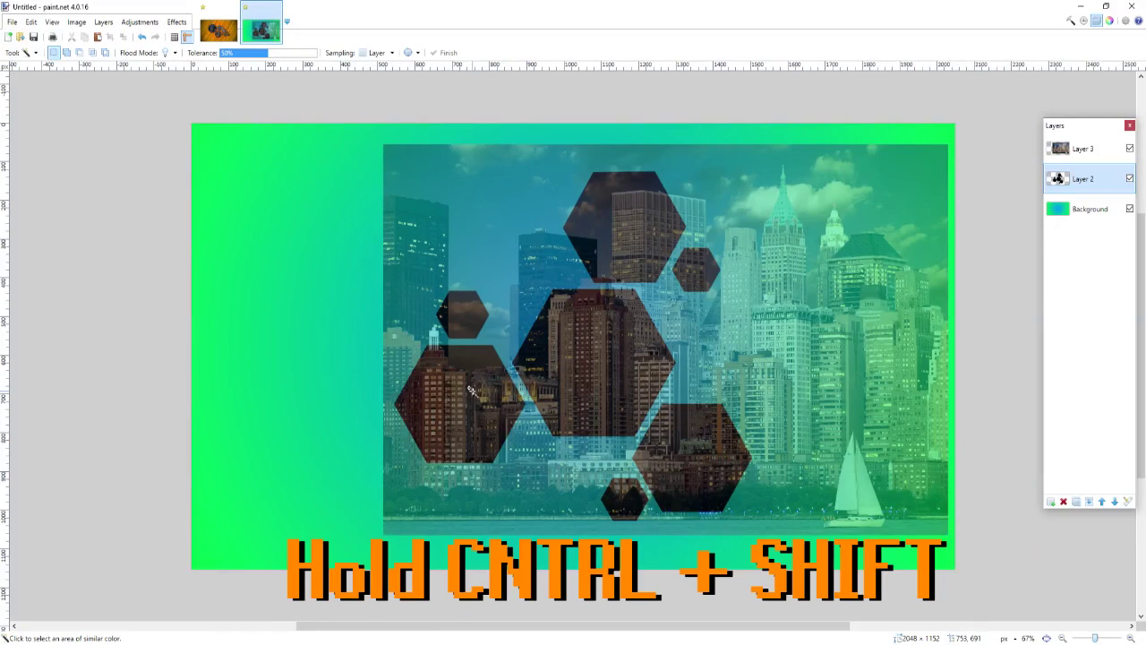
ctrl+shift+click(467, 404)
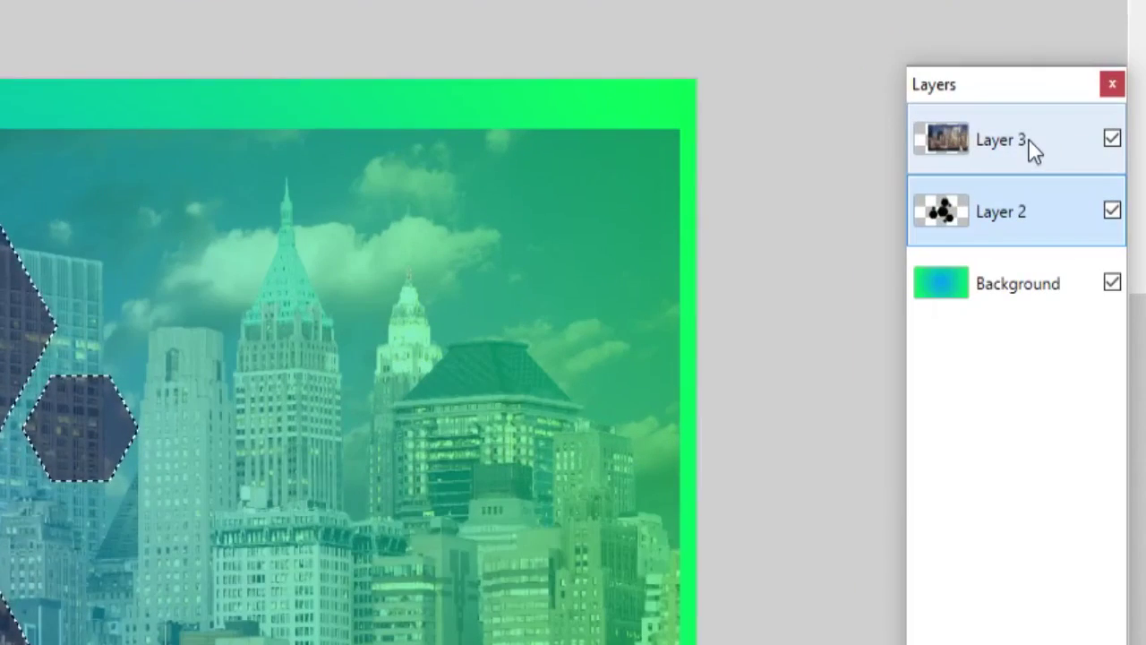
click(1030, 147)
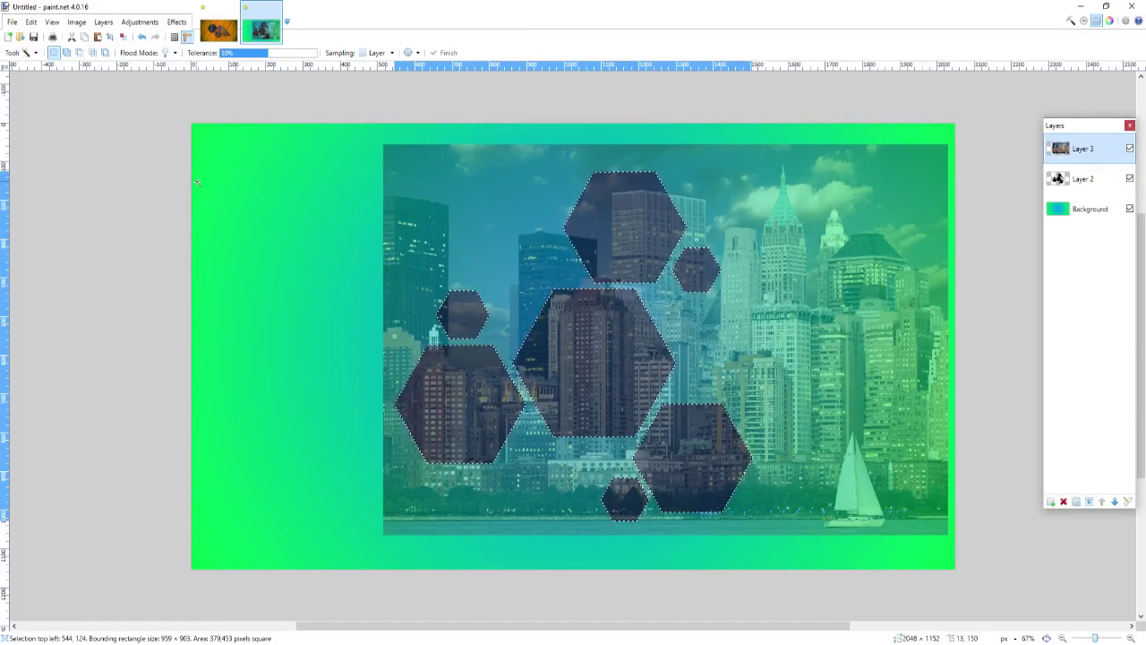
key(ctrl+i)
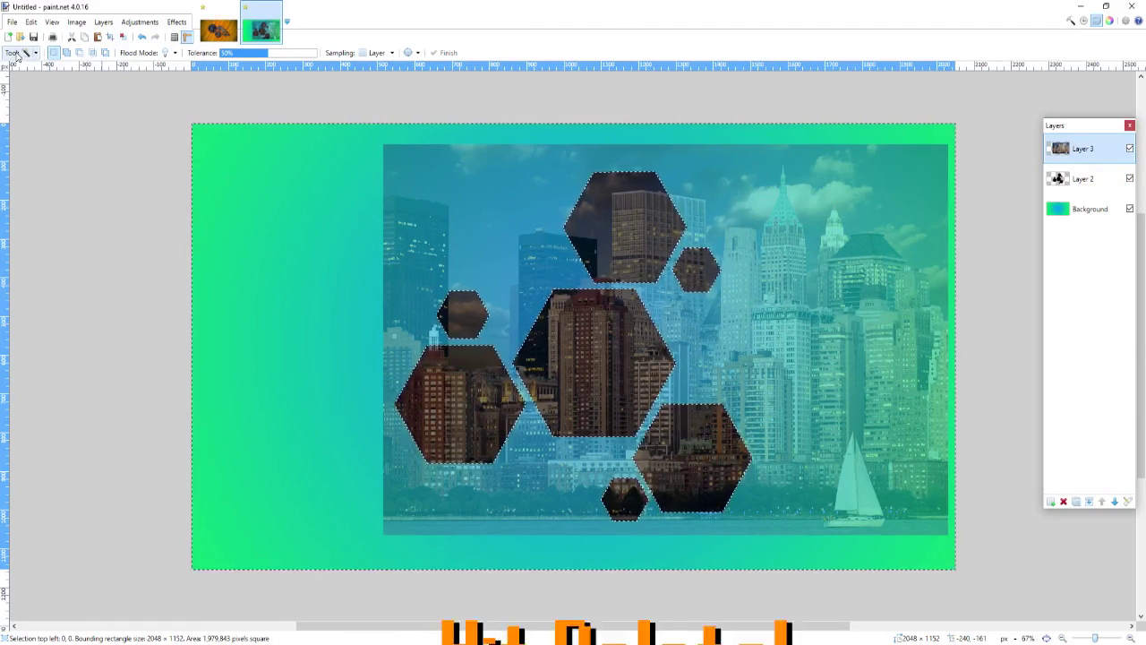
key(Delete)
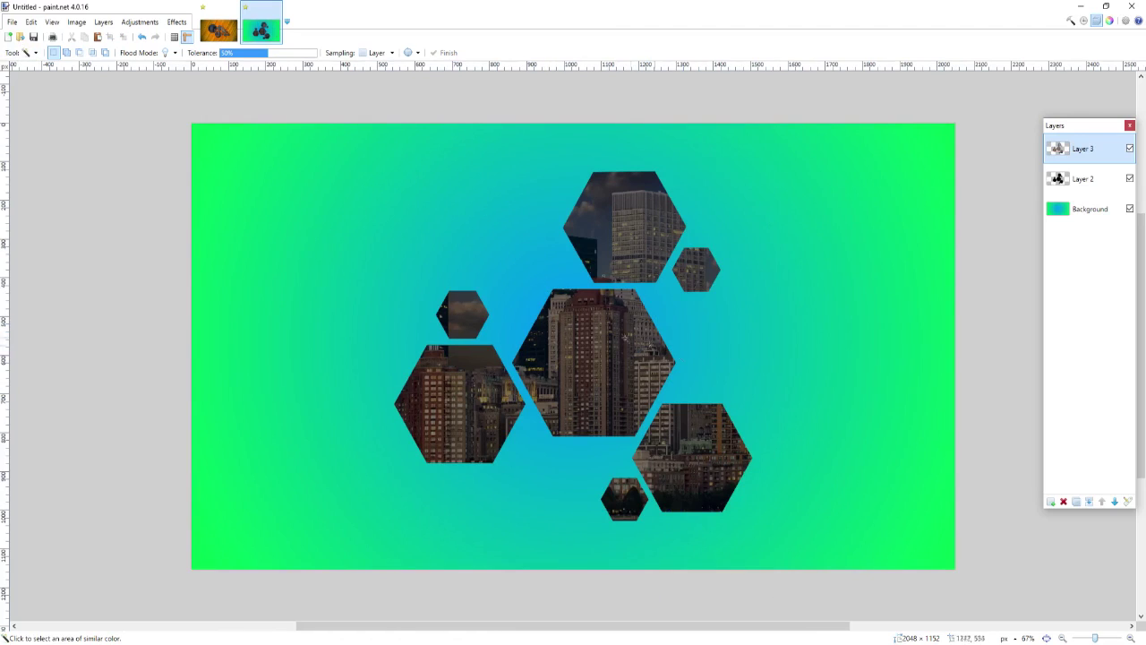
Make Layer 2 active, then switch back to Layer 3.
click(1089, 184)
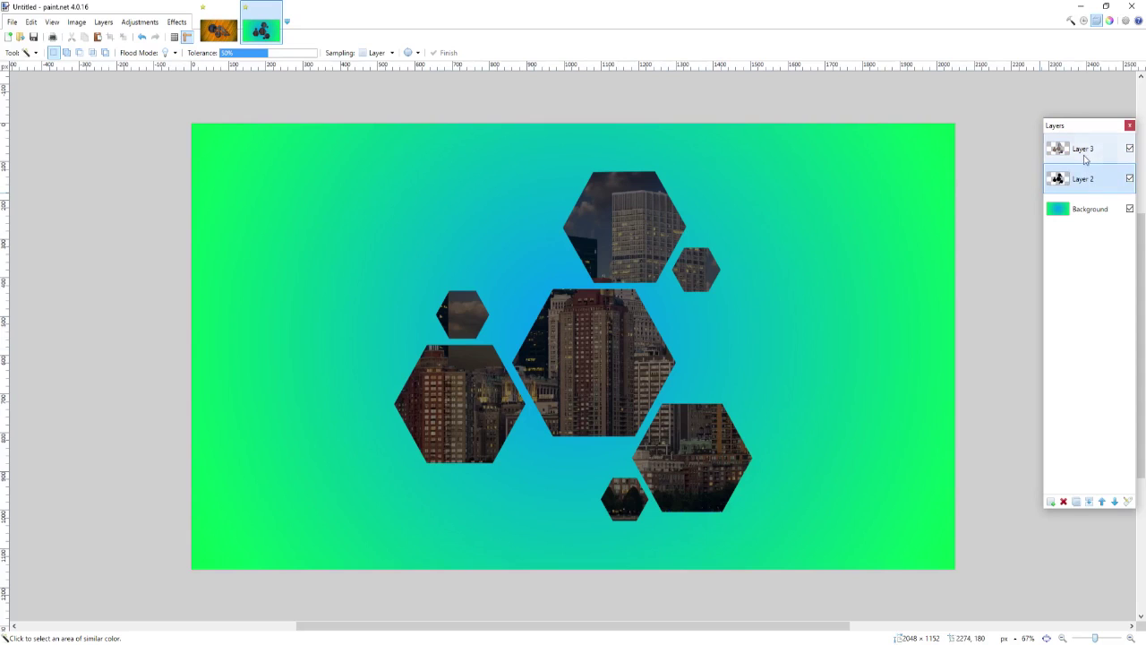
click(1080, 151)
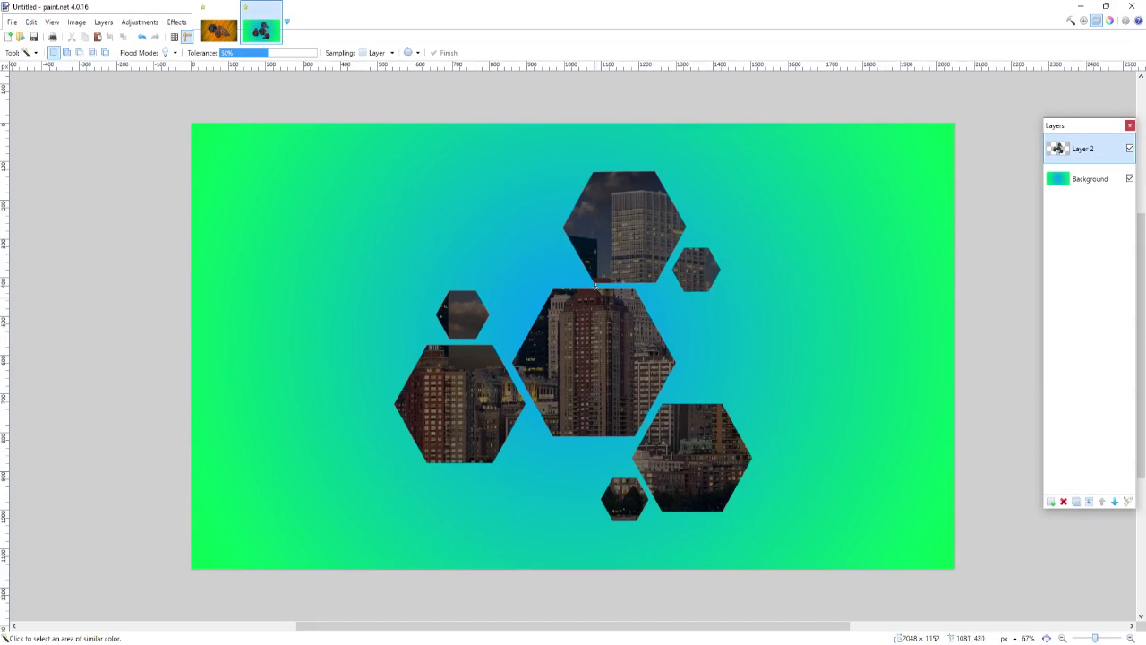
Apply Object > Feather to the city hexagons with a feather radius of 5.
click(176, 22)
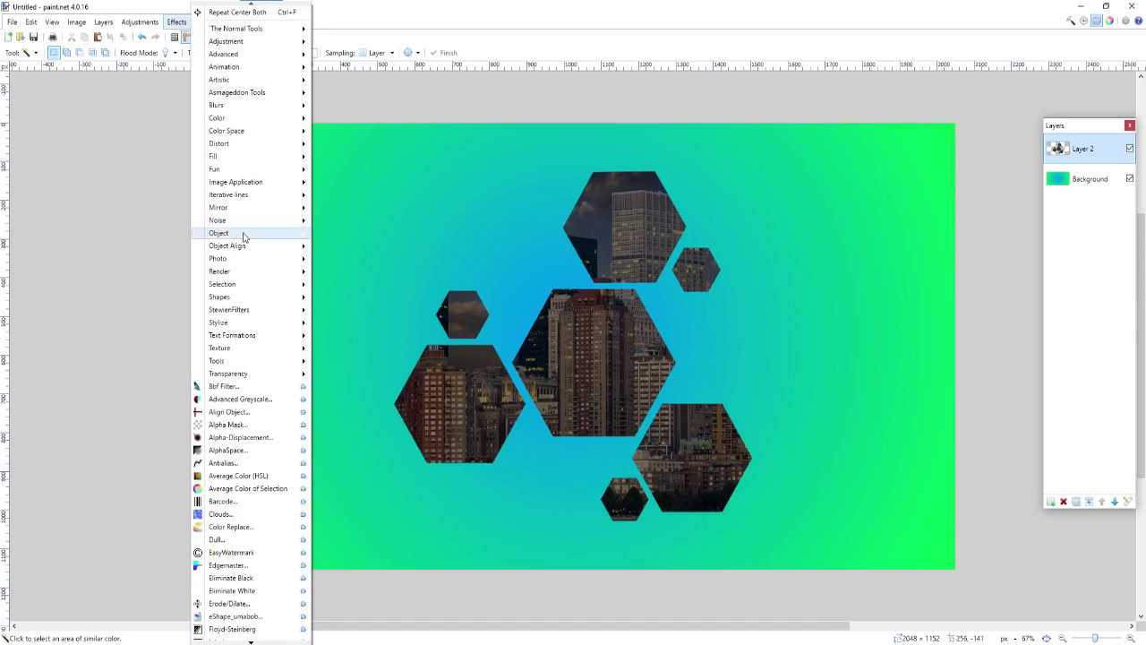
mouse_move(242, 236)
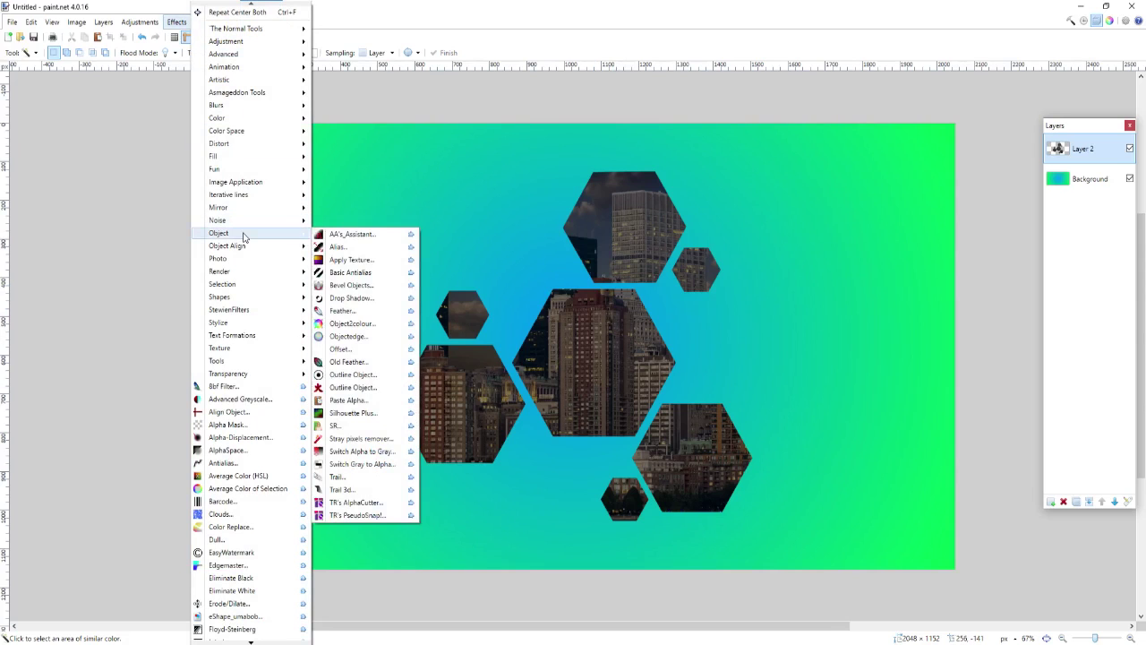
click(355, 311)
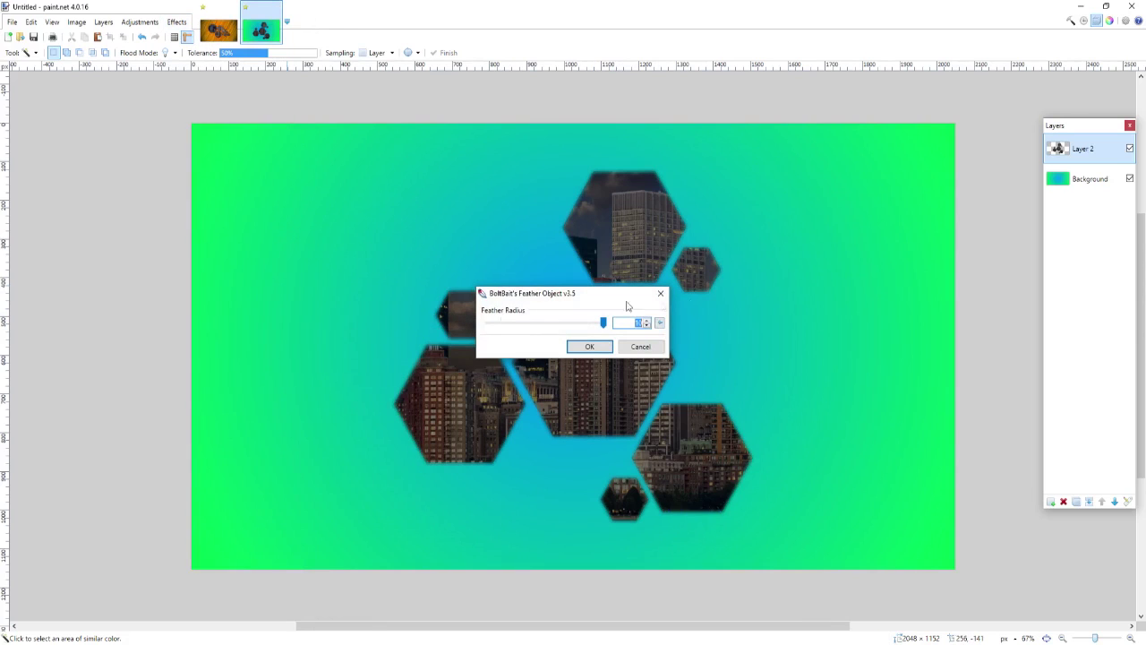
drag(634, 295, 829, 261)
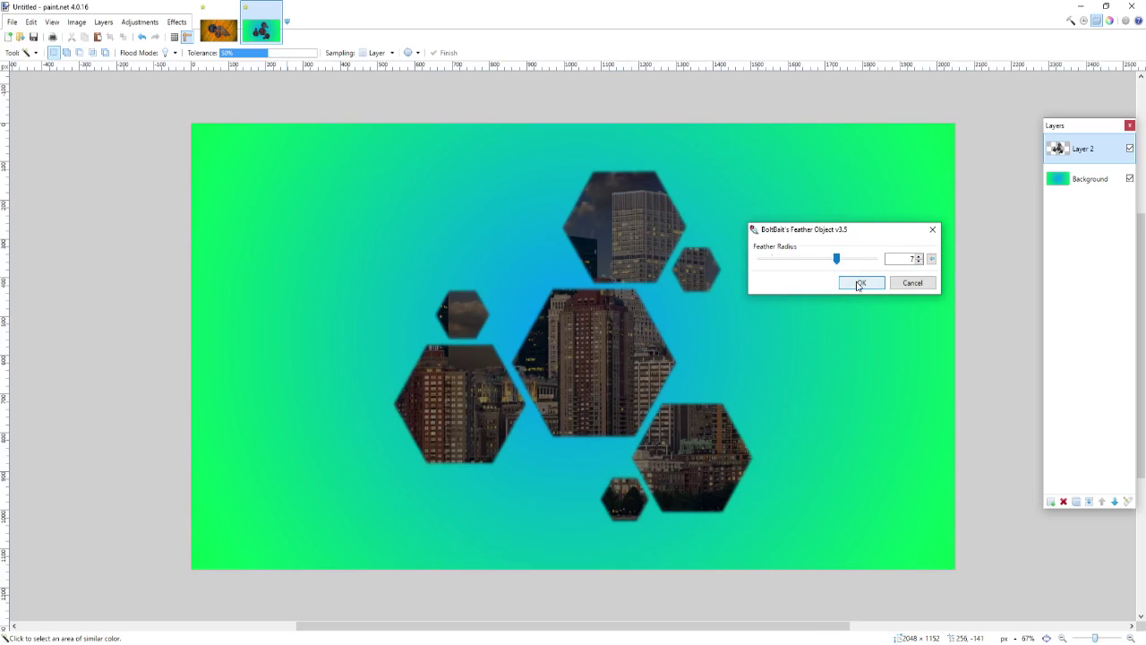
mouse_move(837, 261)
mouse_down()
mouse_move(804, 263)
mouse_move(822, 260)
mouse_up()
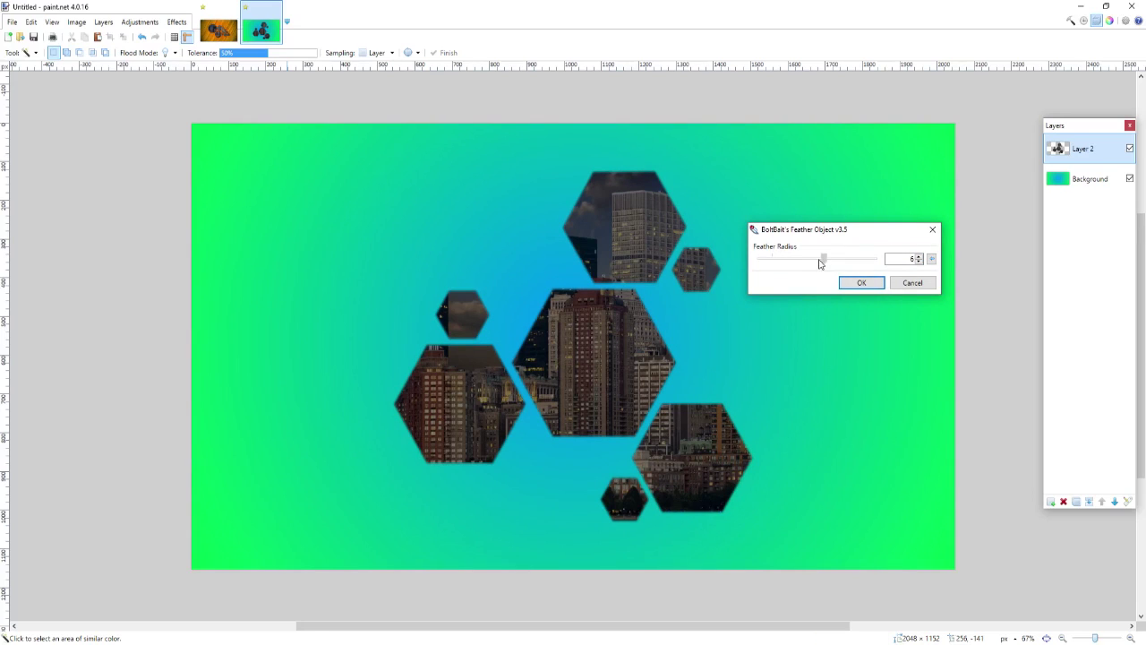
click(861, 282)
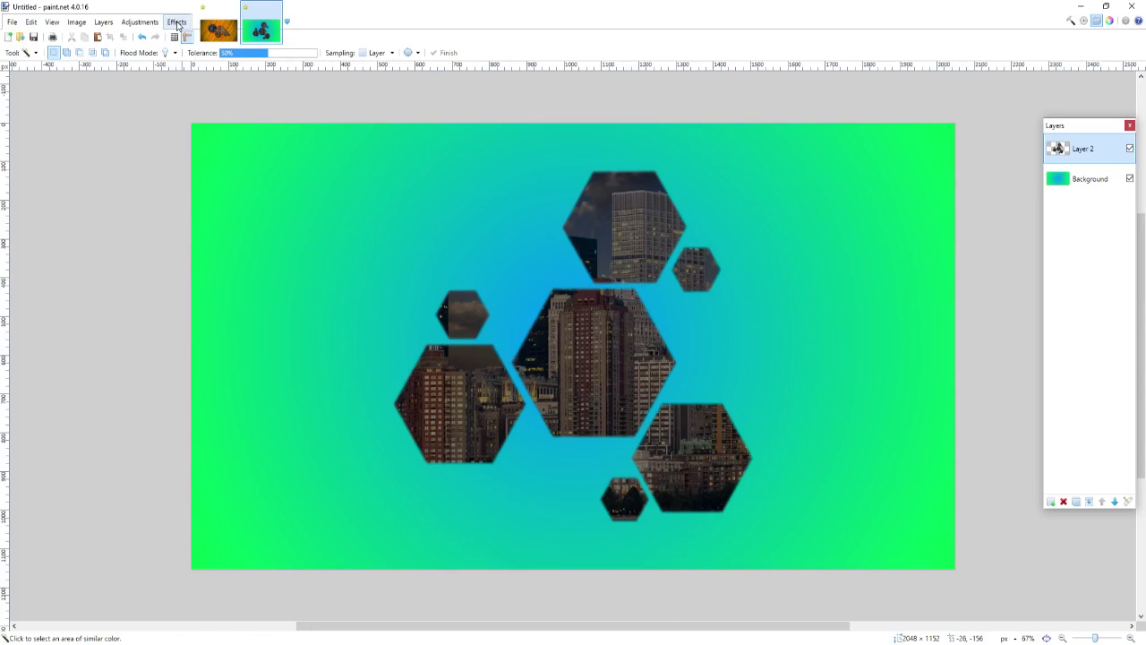
Apply Object > Drop Shadow to the hexagons with a black shadow, keeping the original image.
click(177, 25)
mouse_move(234, 235)
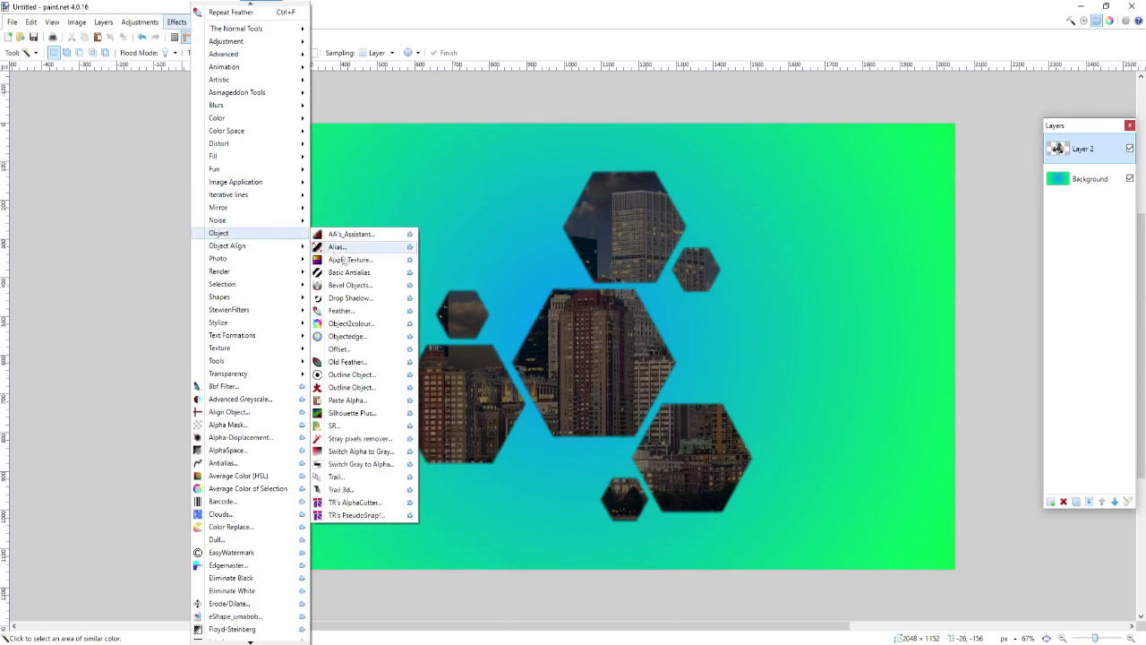
click(348, 299)
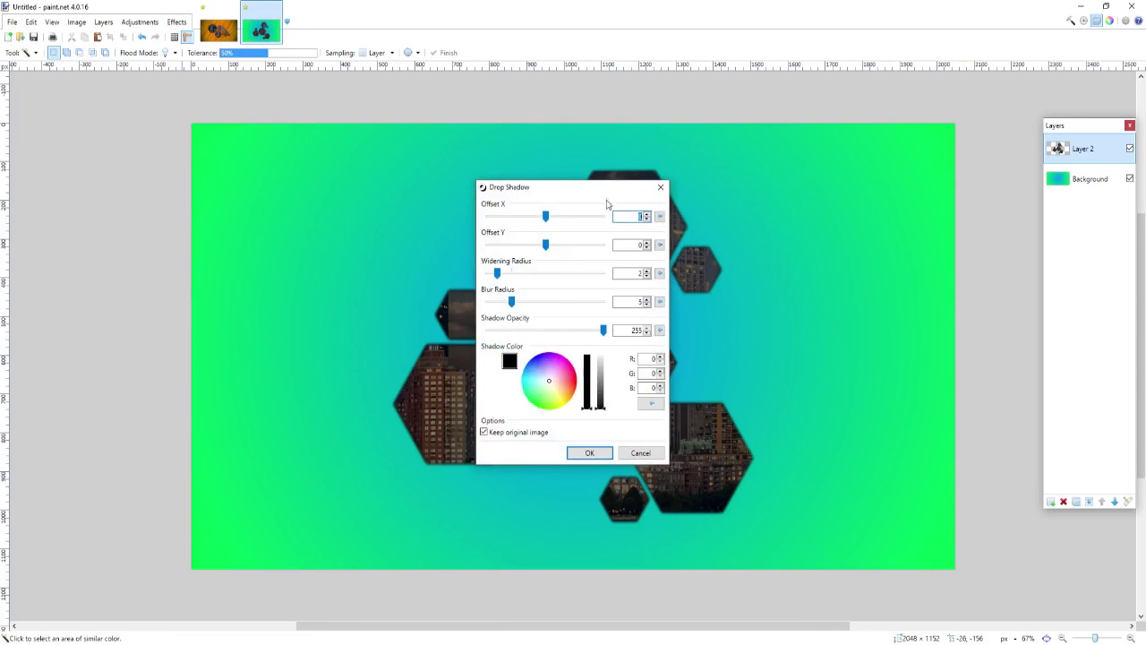
drag(606, 204, 938, 193)
click(924, 438)
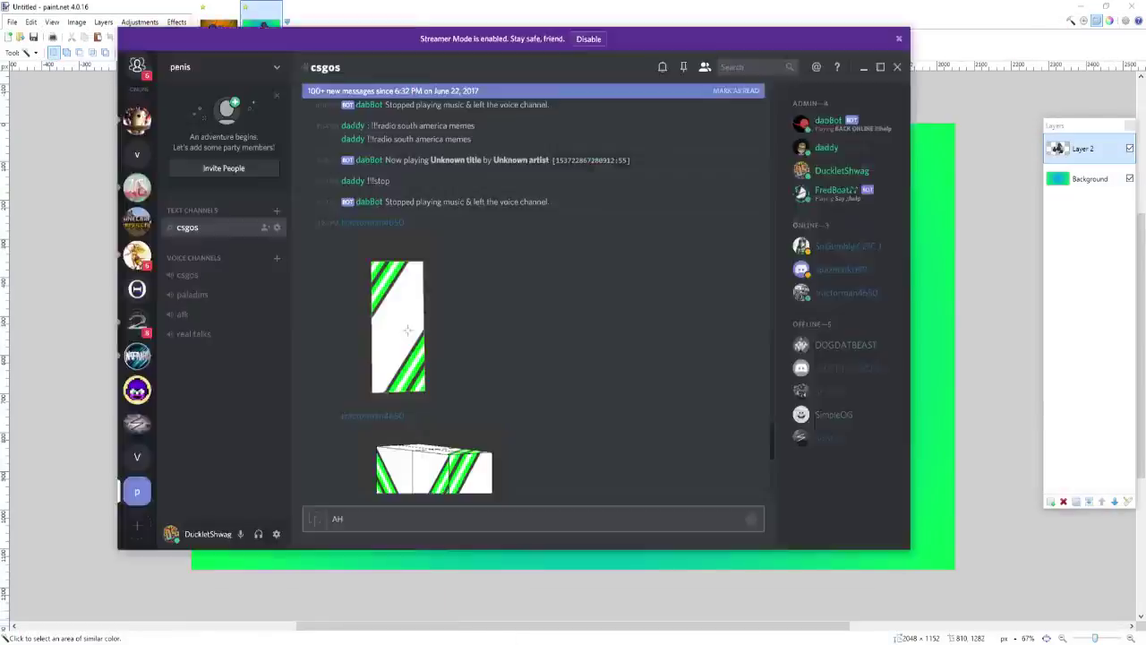
Paste the cell pattern into a new layer, then preview and cancel the Jitter effect.
key(ctrl+shift+v)
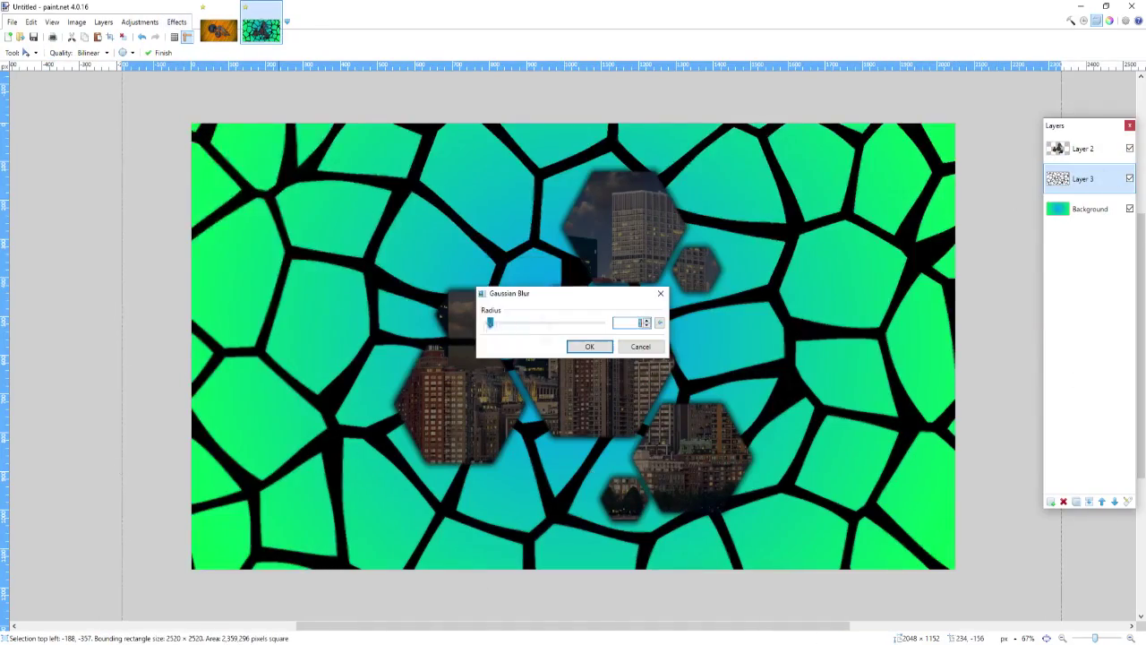
key(Return)
click(177, 21)
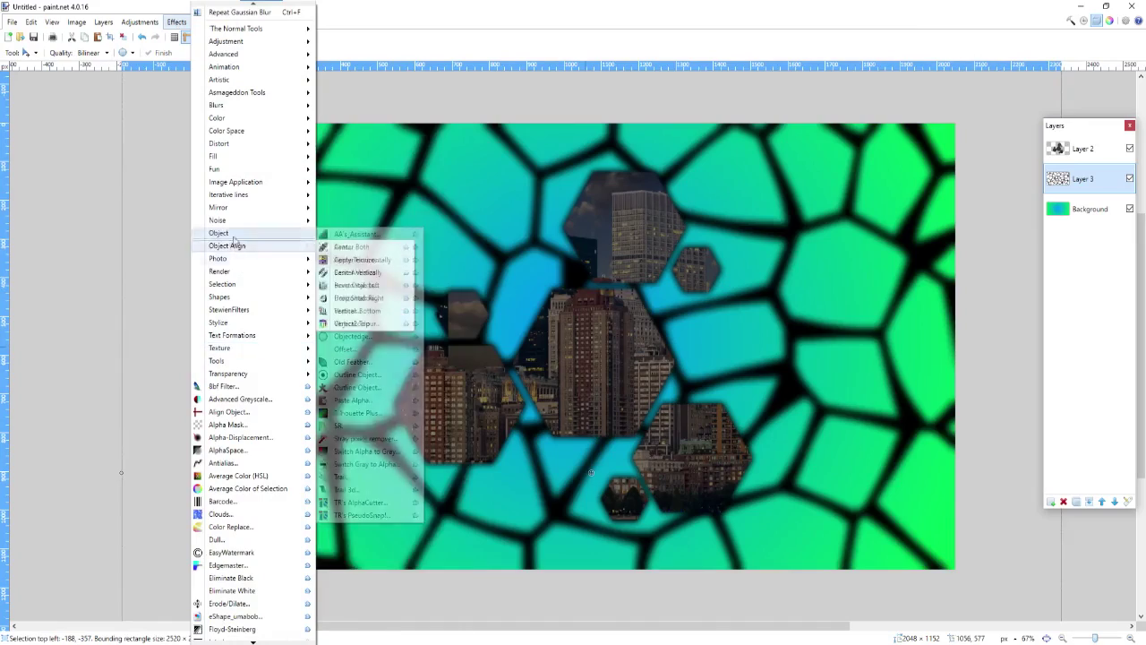
click(557, 233)
key(Escape)
click(177, 22)
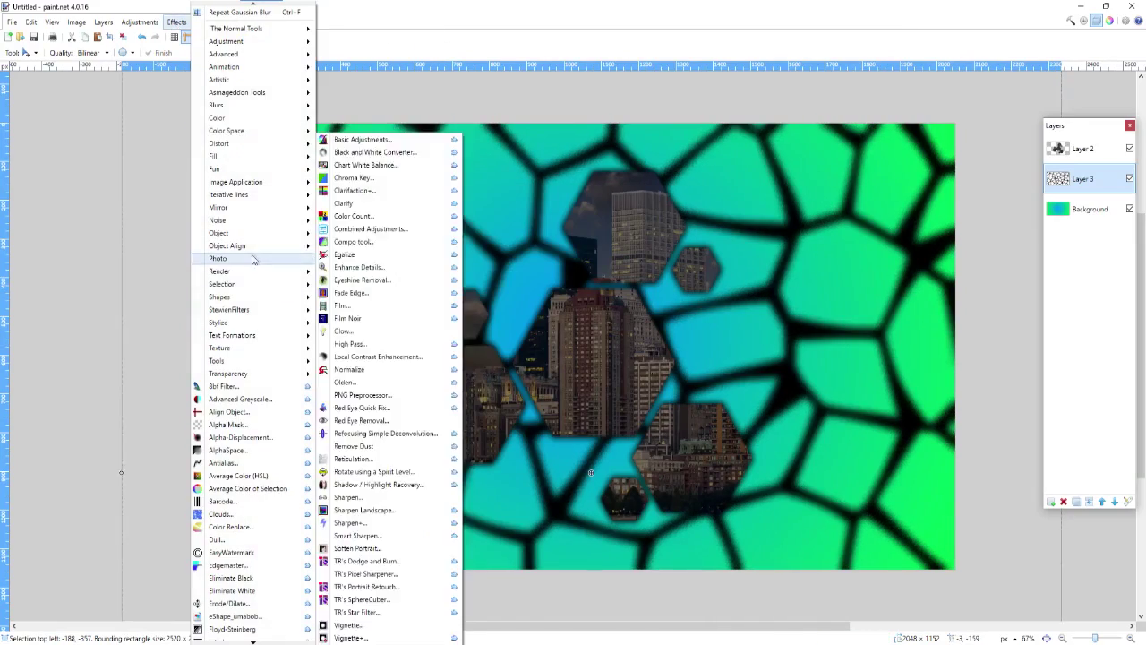
mouse_move(219, 143)
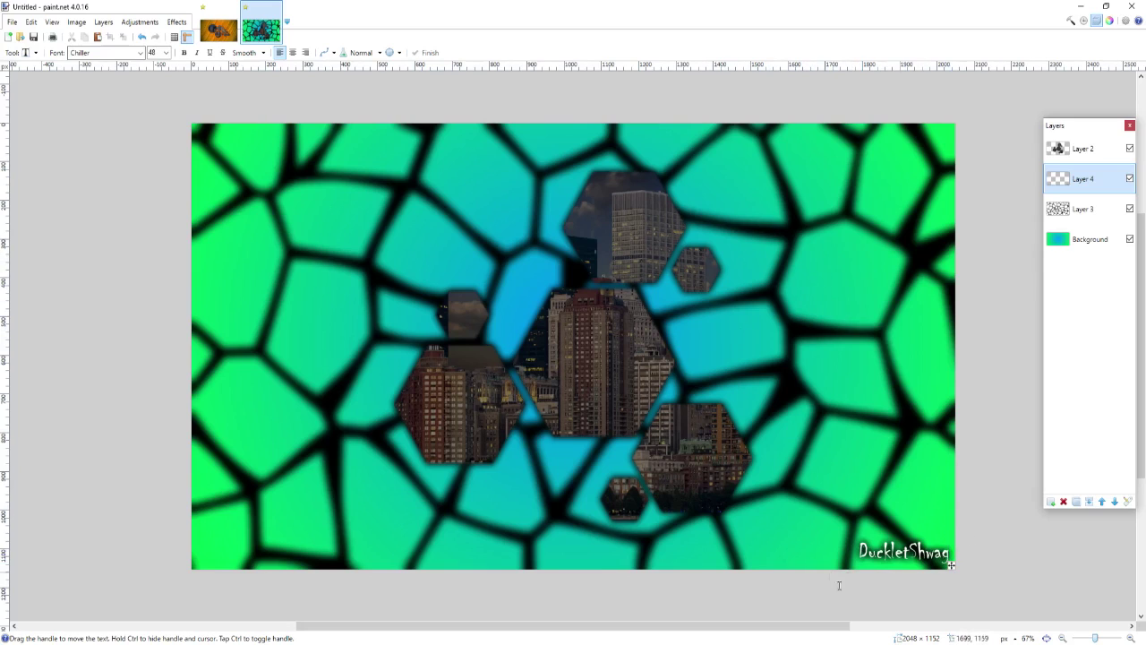
click(780, 537)
click(810, 387)
drag(817, 408, 833, 413)
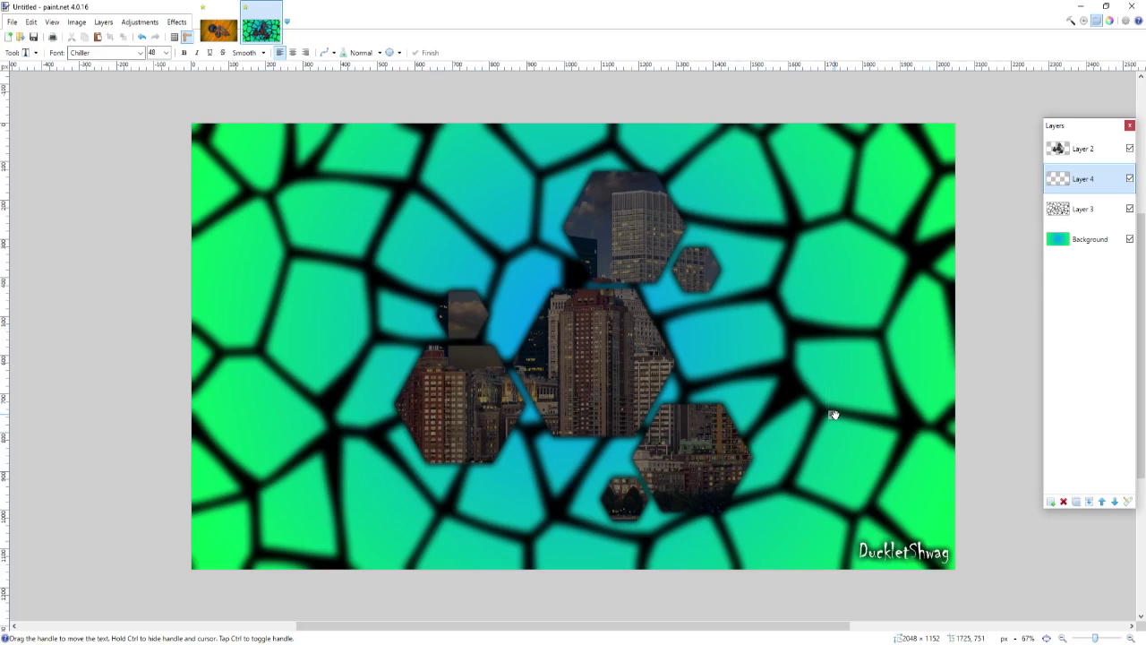